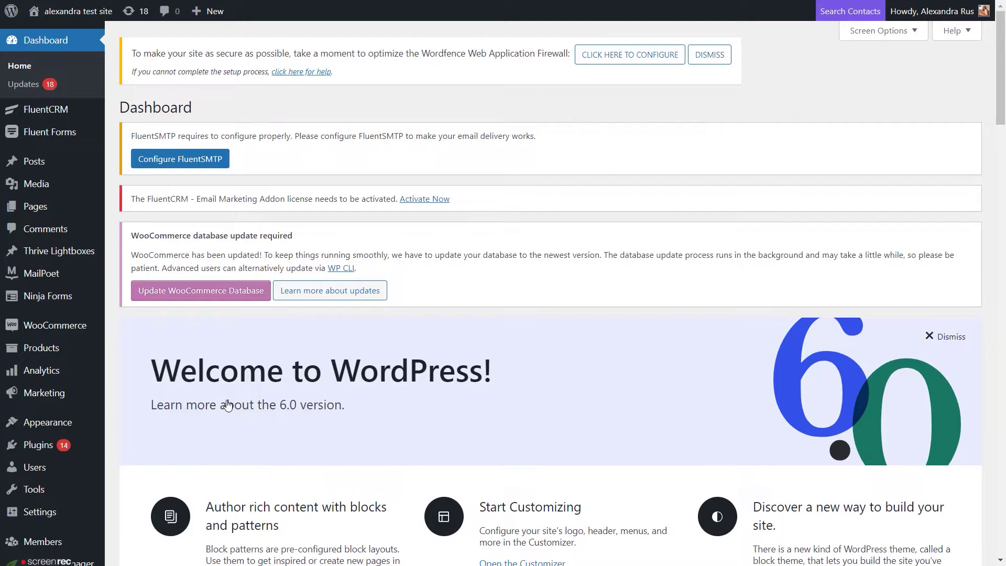
# - Scroll the WordPress dashboard and bring up the Thrive Dashboard submenu listing Thrive products
pyautogui.scroll(-2, 71, 420)
pyautogui.moveTo(84, 531)
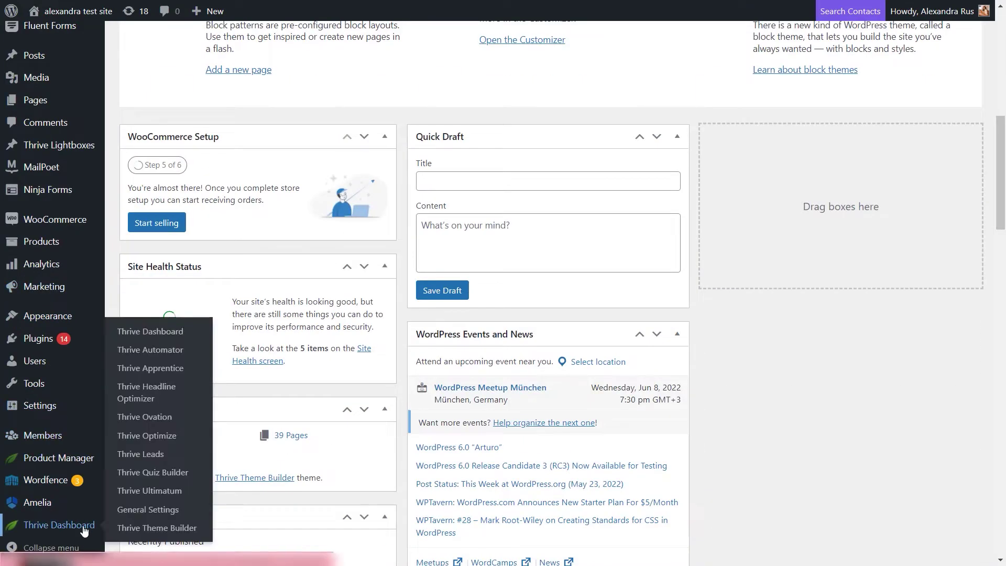
# - Go to the Homepage step of the Thrive Theme Builder Site Wizard
pyautogui.click(157, 528)
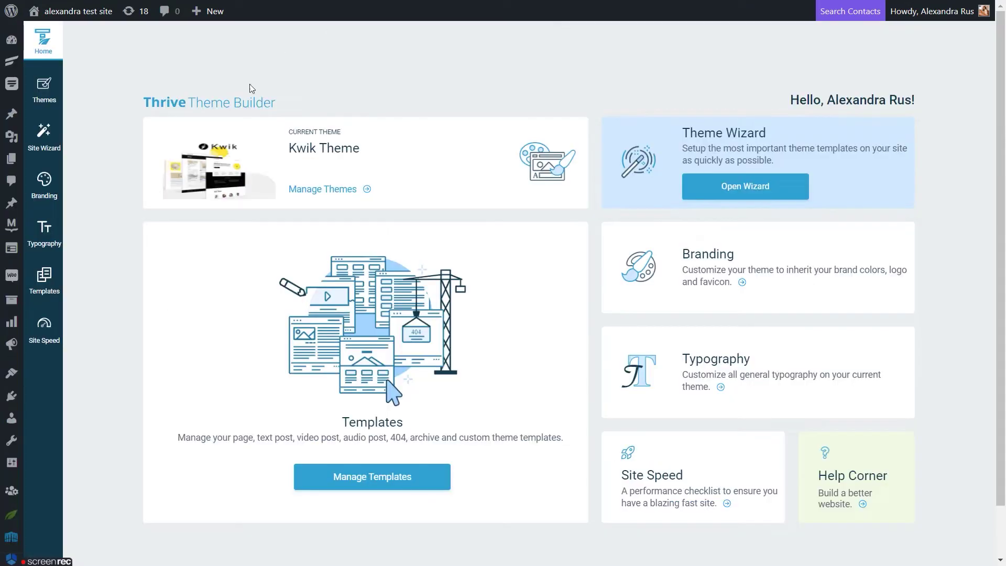
pyautogui.click(44, 136)
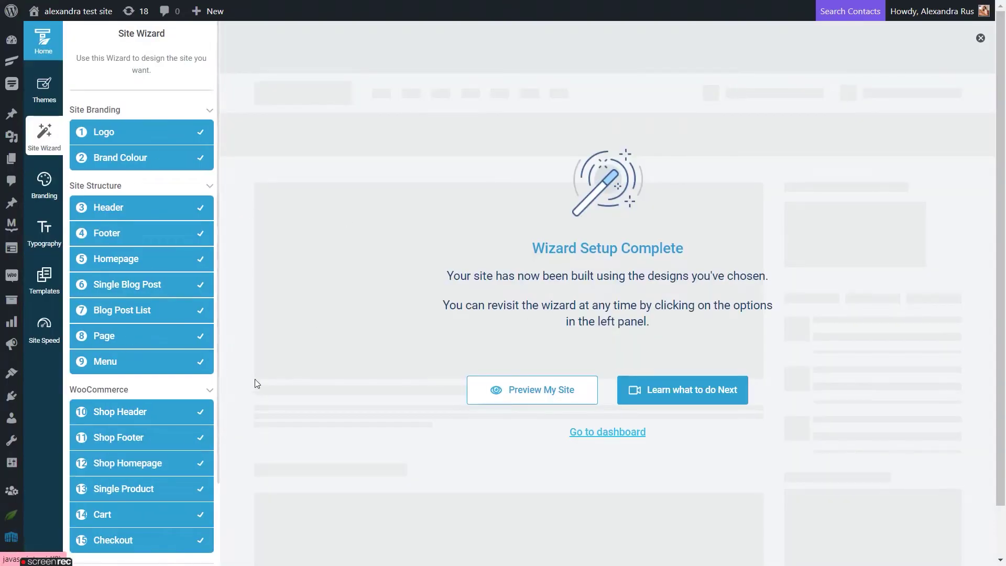
pyautogui.click(127, 267)
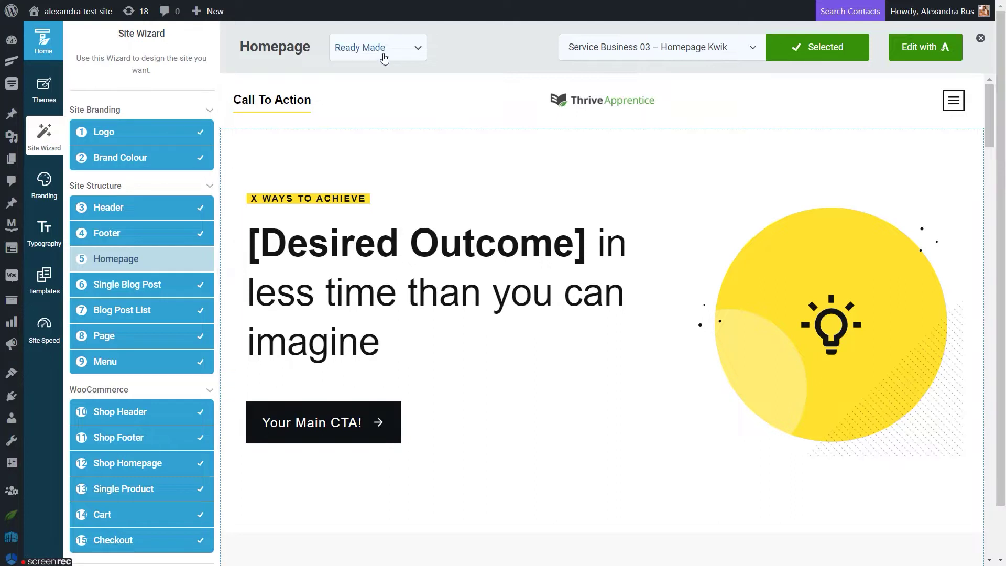
# - Keep Ready Made as the homepage source
pyautogui.click(395, 59)
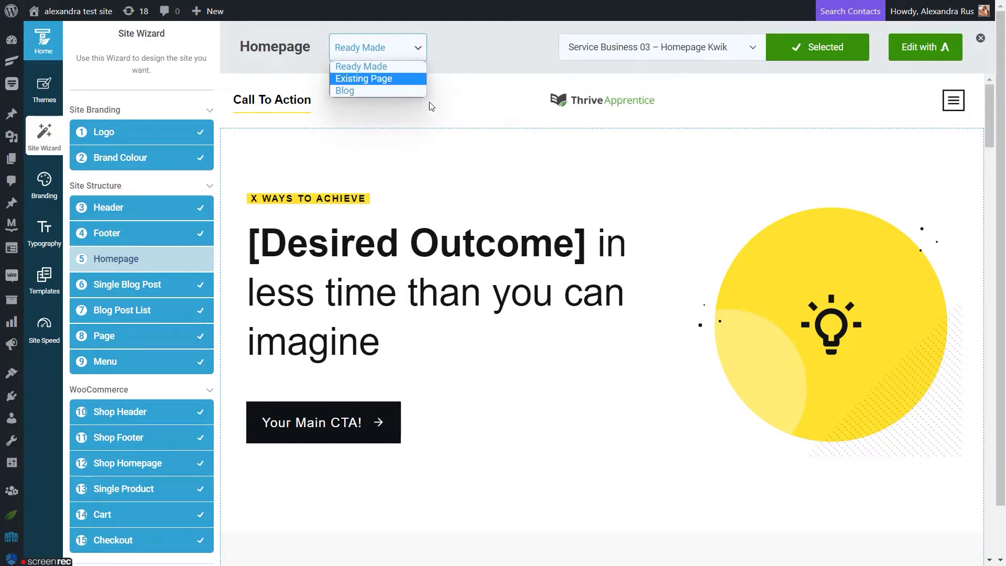
pyautogui.click(408, 52)
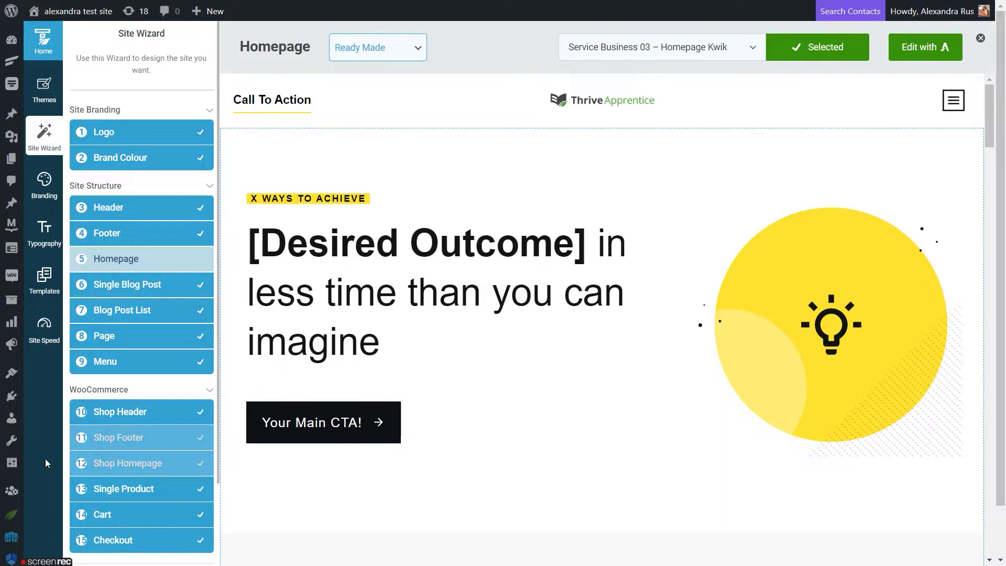
pyautogui.moveTo(20, 467)
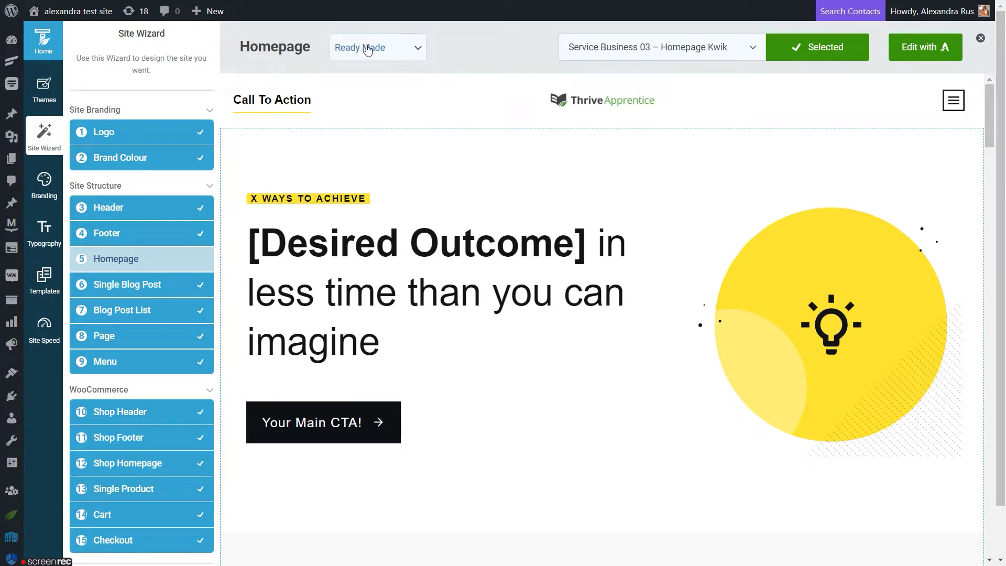
pyautogui.click(366, 48)
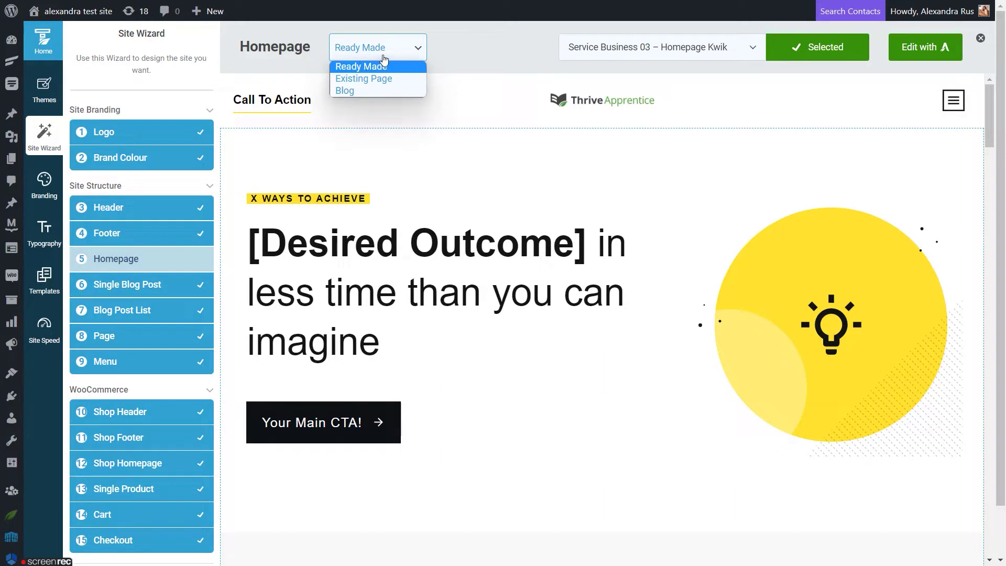
pyautogui.click(384, 65)
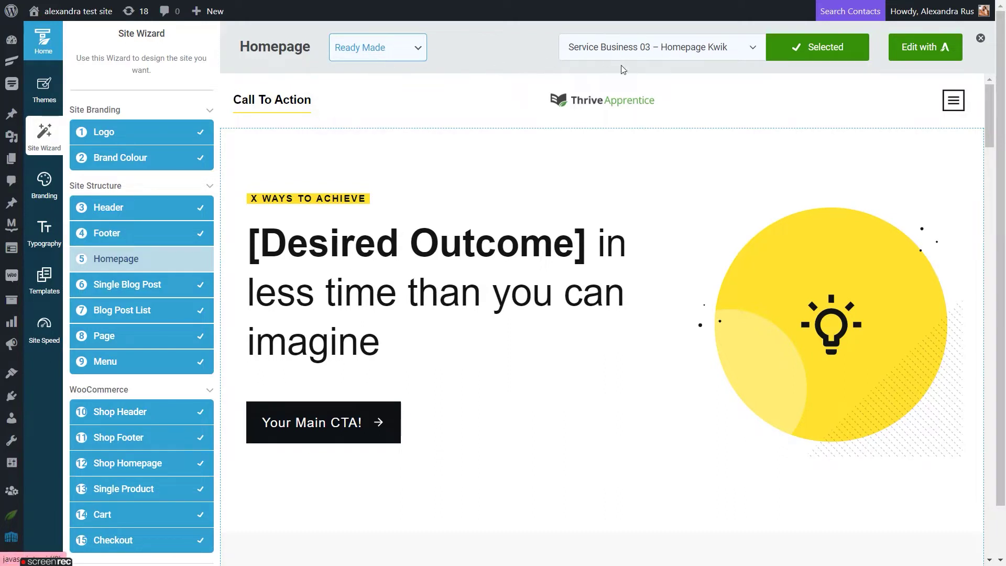
# - Pick Service Business 04 – Homepage Kwik from the ready-made designs, replacing Service Business 03
pyautogui.click(631, 47)
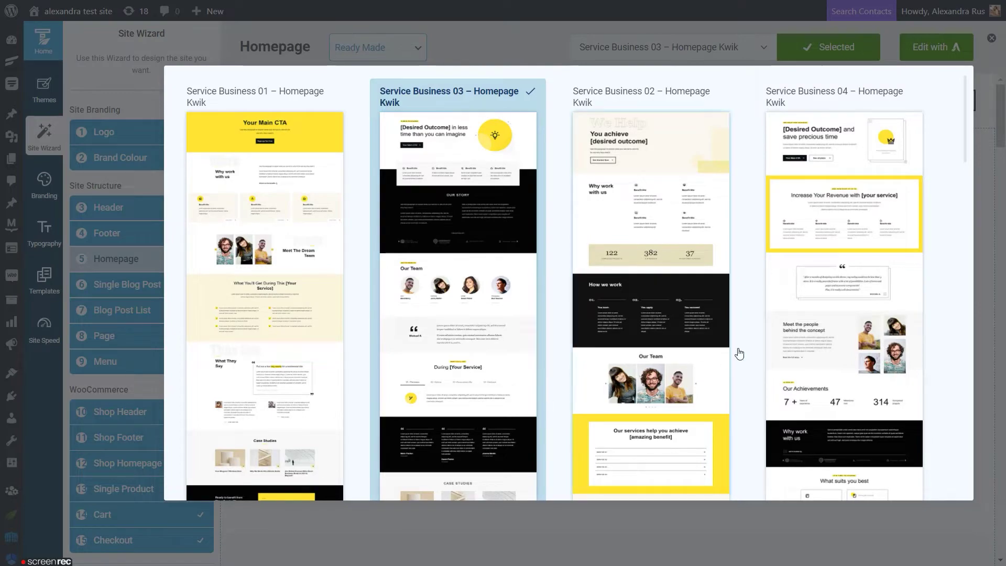
pyautogui.scroll(-15, 740, 326)
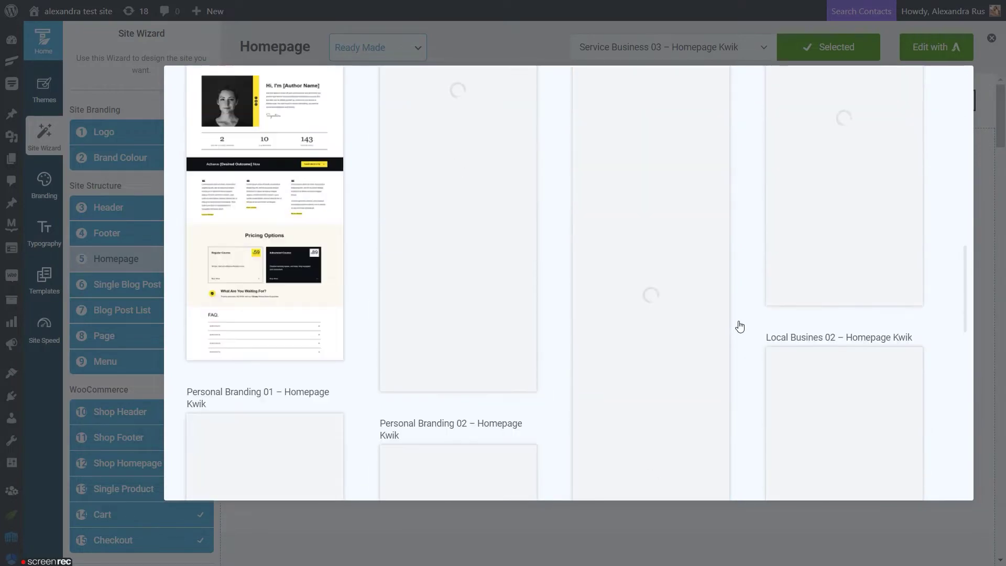
pyautogui.scroll(15, 758, 309)
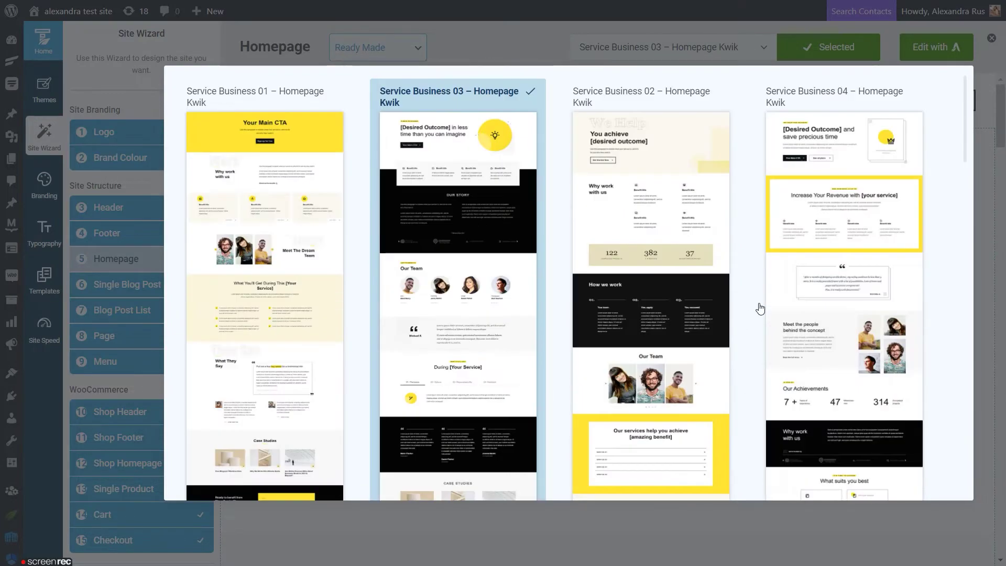
pyautogui.click(844, 247)
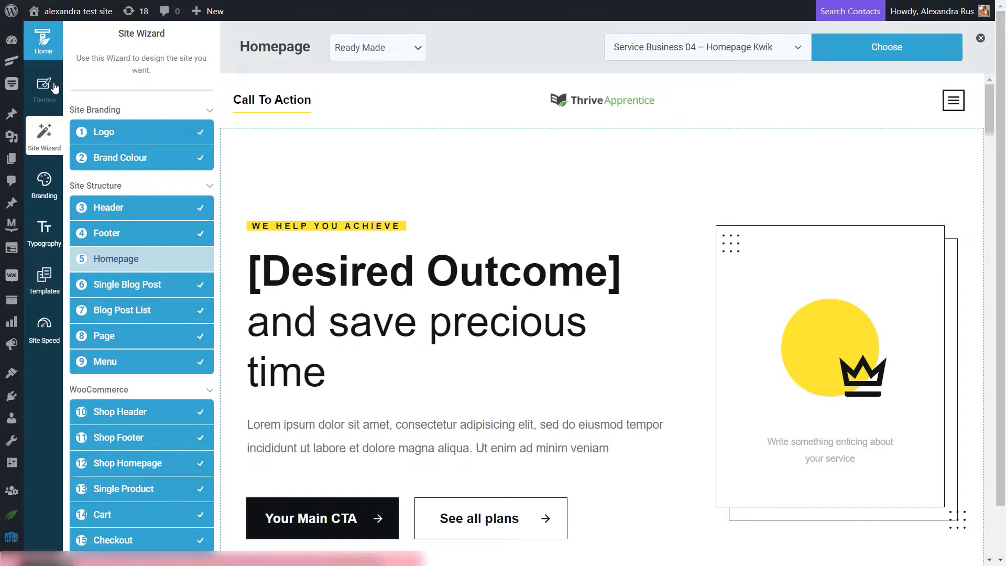
# - Open the templates overview and view the Title Banner without Sidebar template's options
pyautogui.click(44, 280)
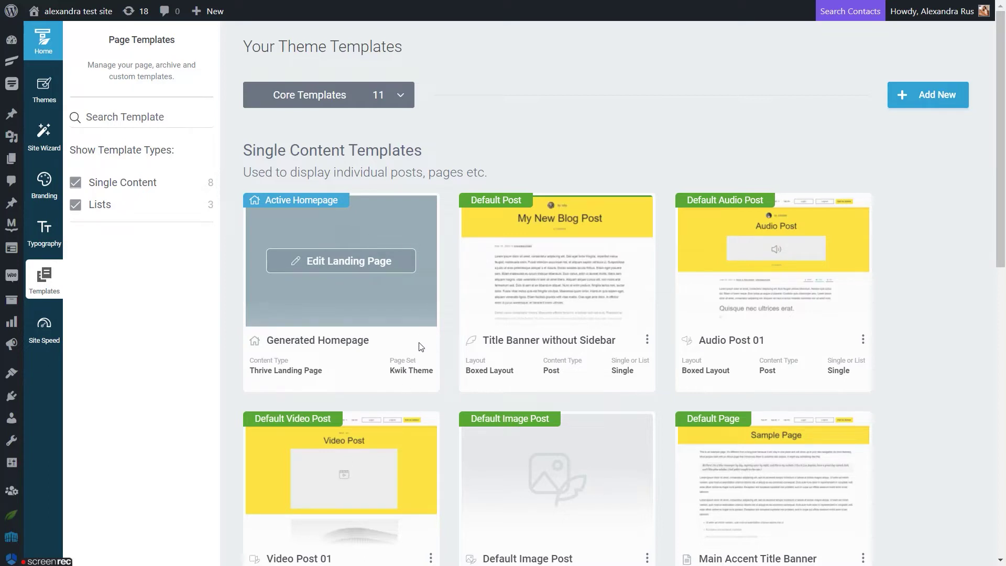
pyautogui.click(647, 341)
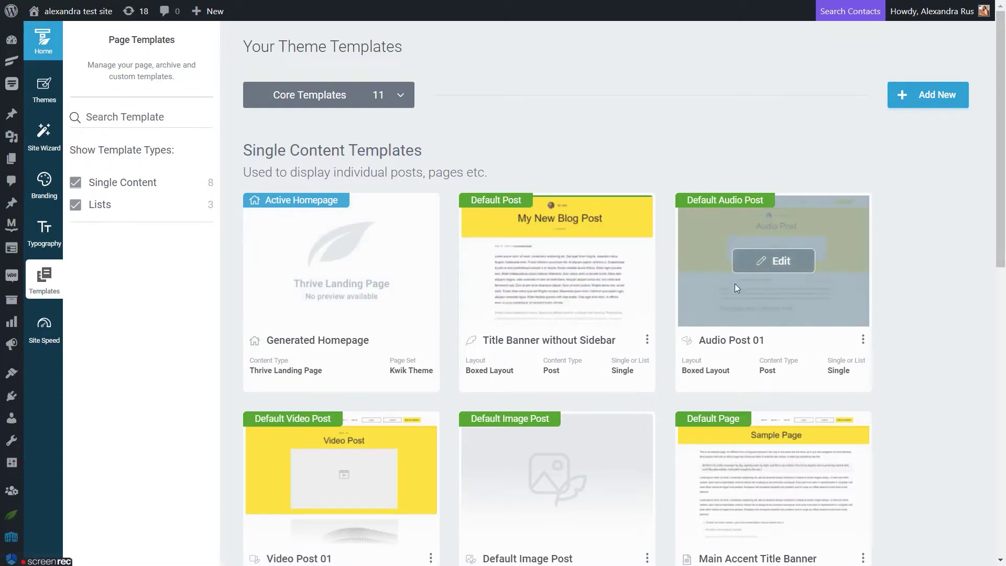
pyautogui.scroll(-5, 662, 379)
pyautogui.scroll(5, 753, 387)
pyautogui.scroll(-8, 689, 461)
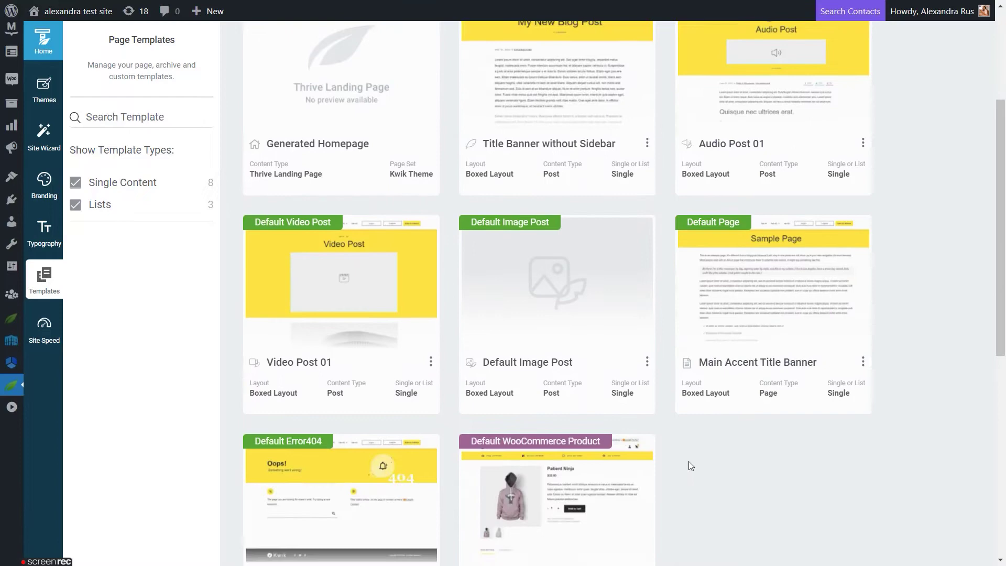
pyautogui.scroll(6, 687, 379)
pyautogui.scroll(3, 687, 379)
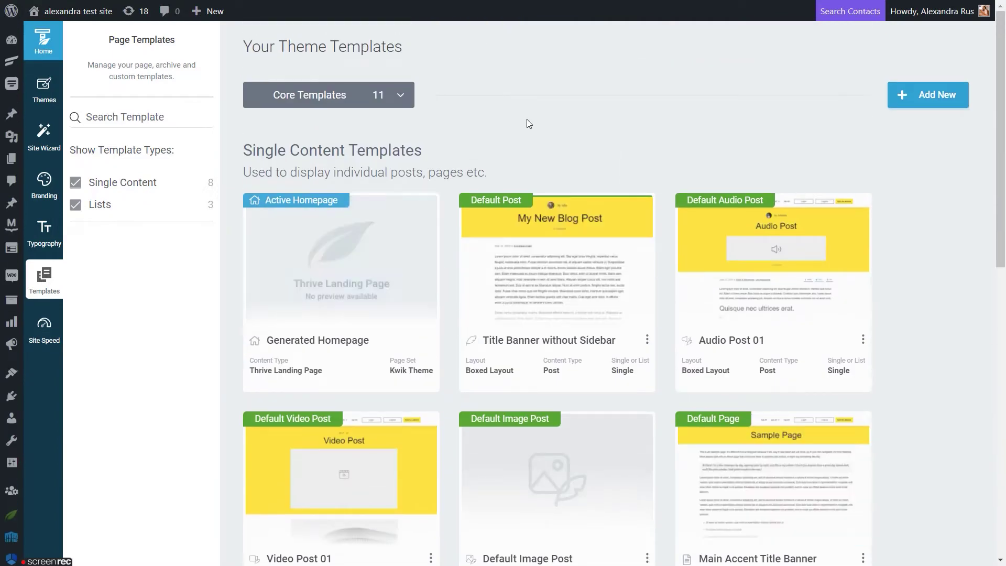
pyautogui.moveTo(326, 231)
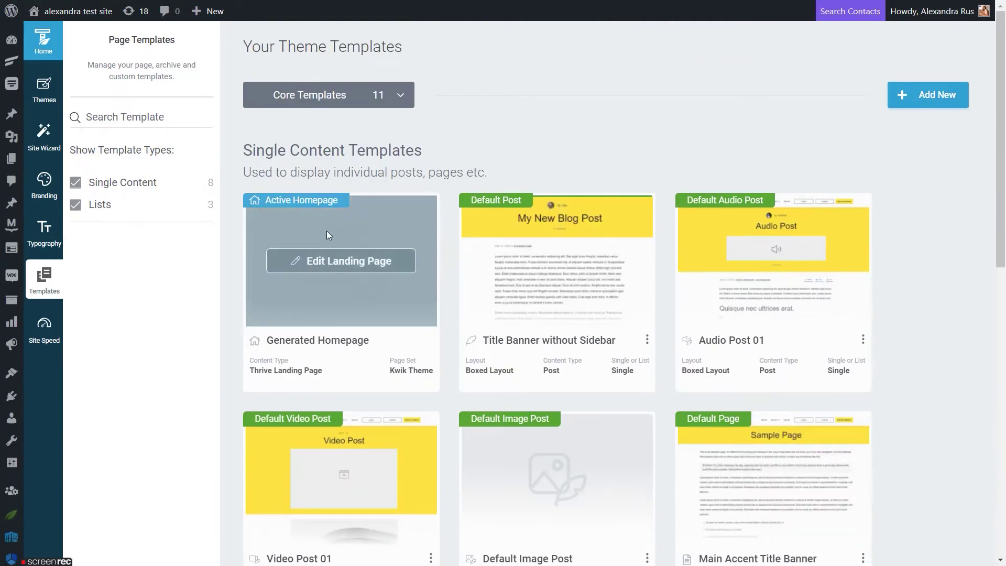
# - Edit the Generated Homepage in Thrive Architect and bring up its Change Template page-type chooser
pyautogui.click(335, 260)
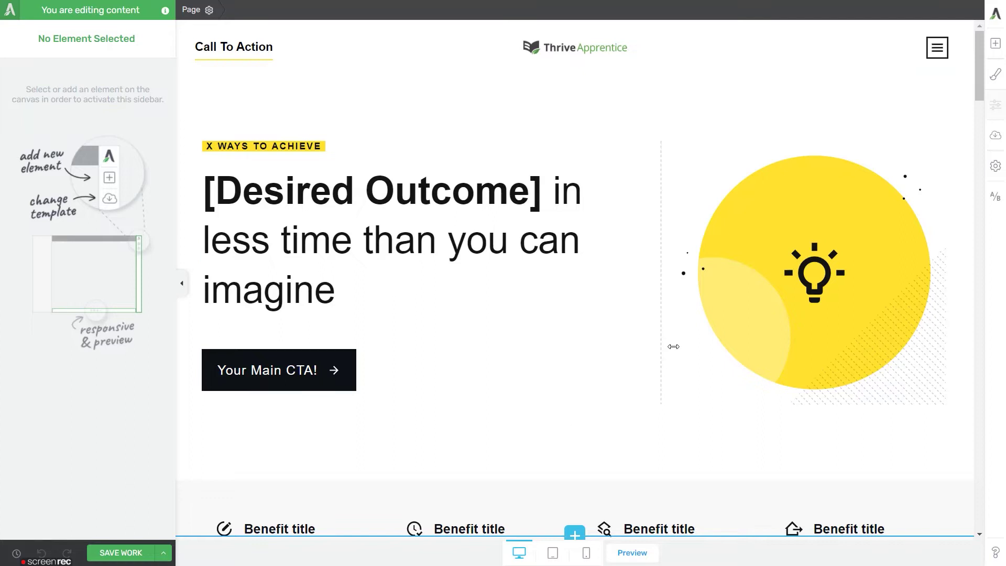
pyautogui.click(991, 48)
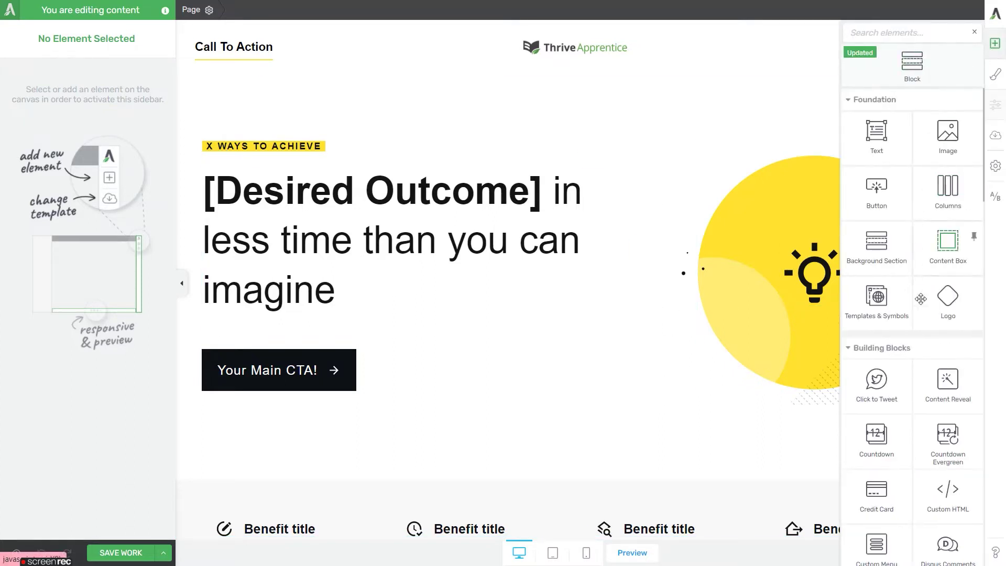
pyautogui.click(507, 362)
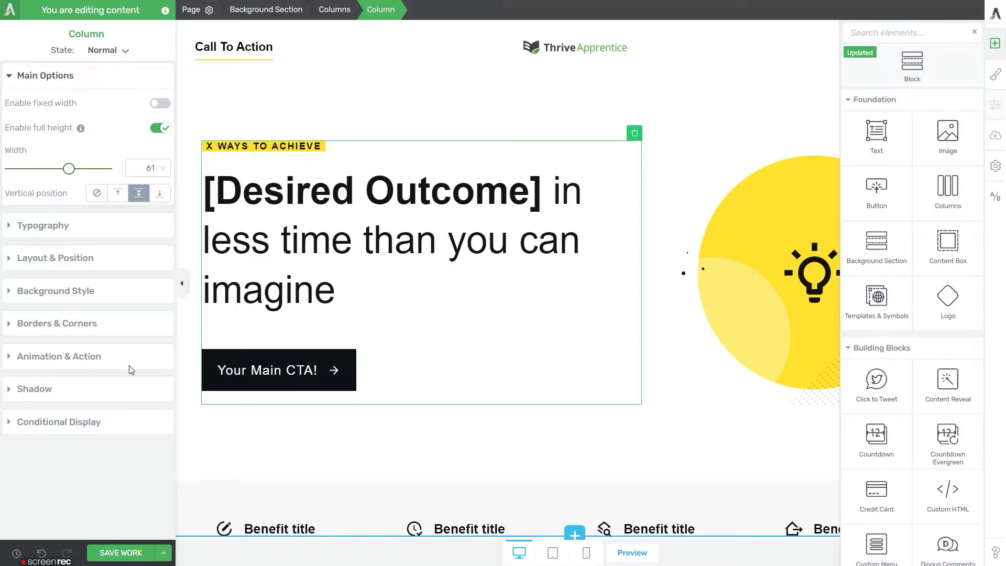
pyautogui.click(344, 16)
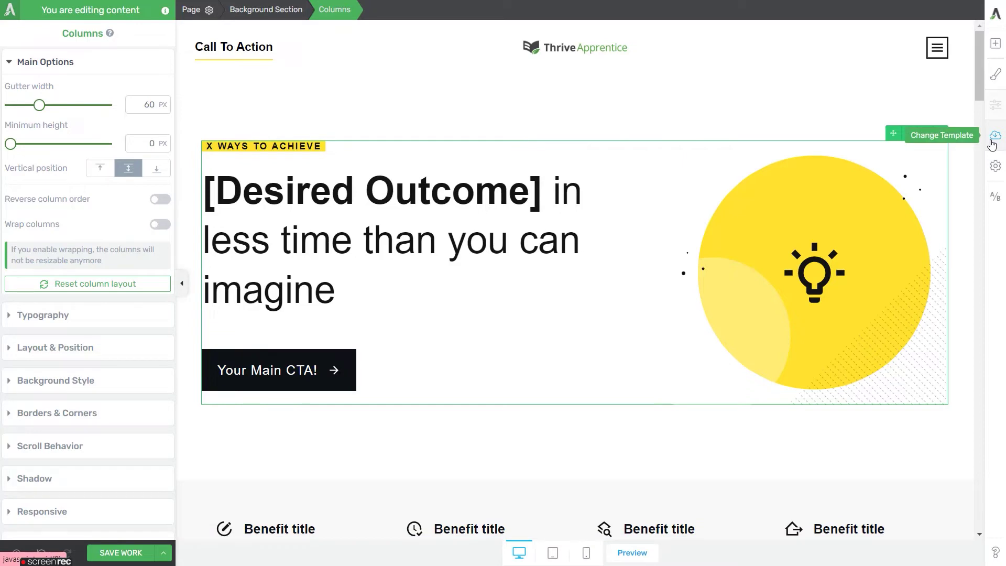
pyautogui.click(992, 143)
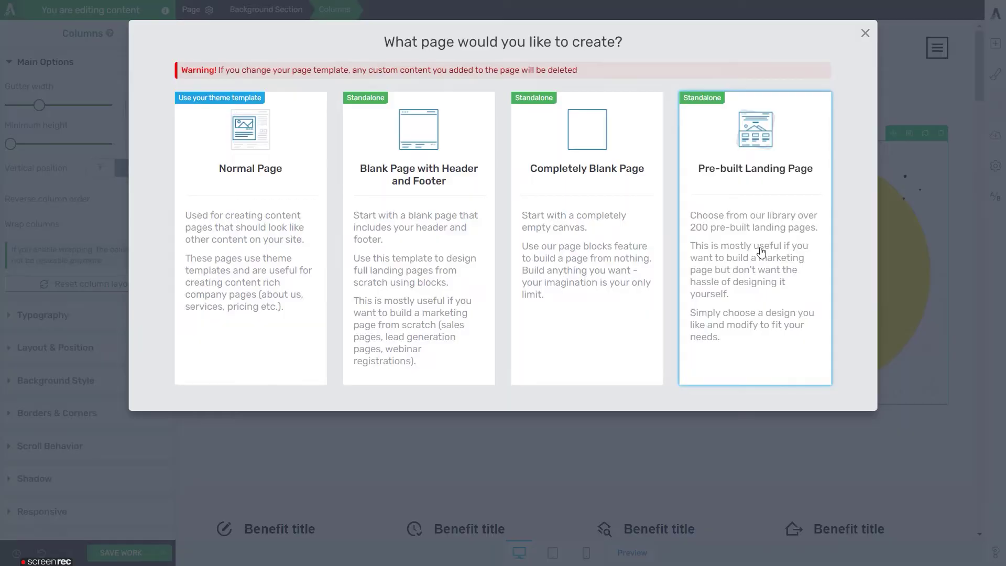
# - Apply the Ommi Theme's Personal Branding – Homepage pre-built landing page template
pyautogui.click(761, 252)
pyautogui.moveTo(318, 325)
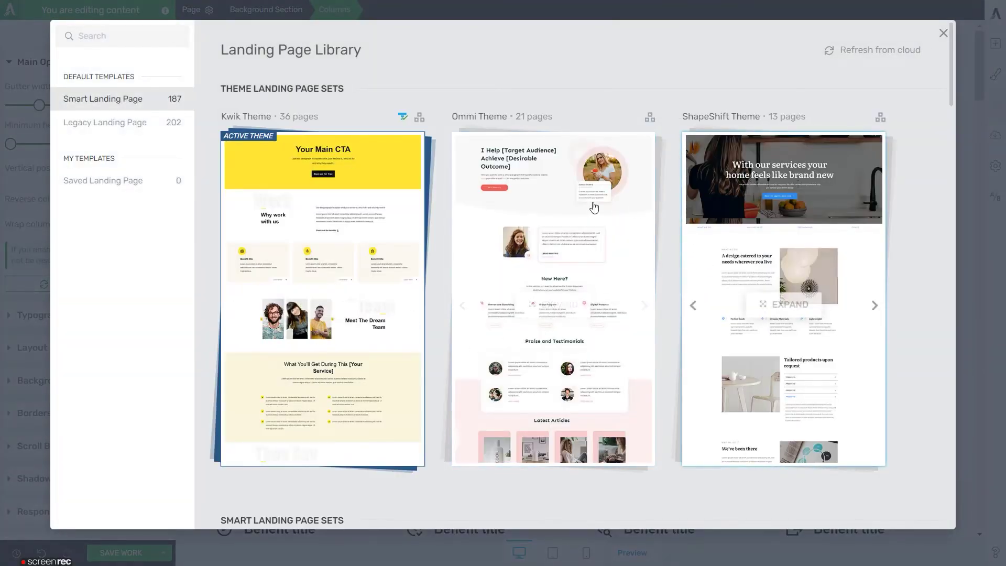
pyautogui.moveTo(551, 345)
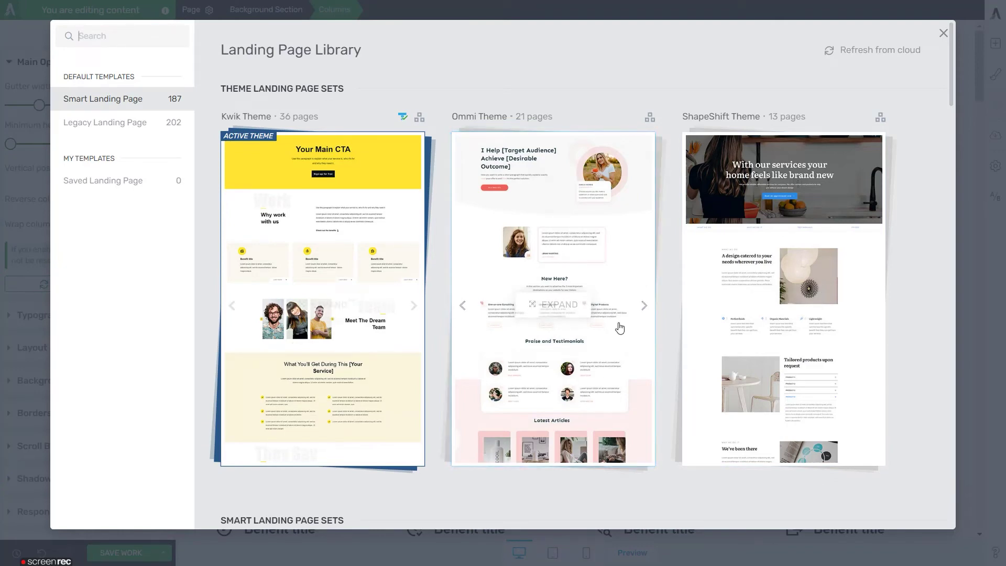
pyautogui.click(576, 284)
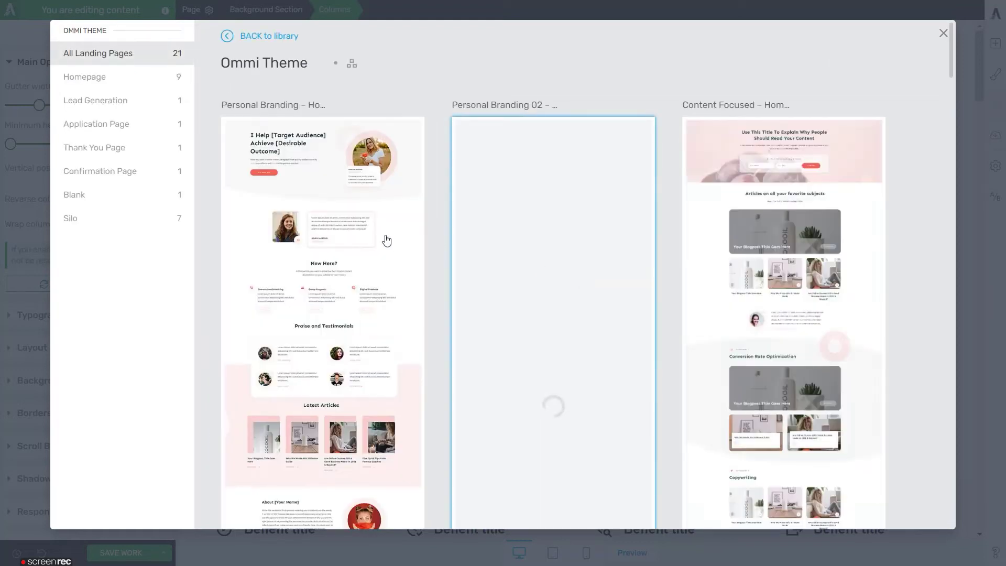
pyautogui.click(373, 237)
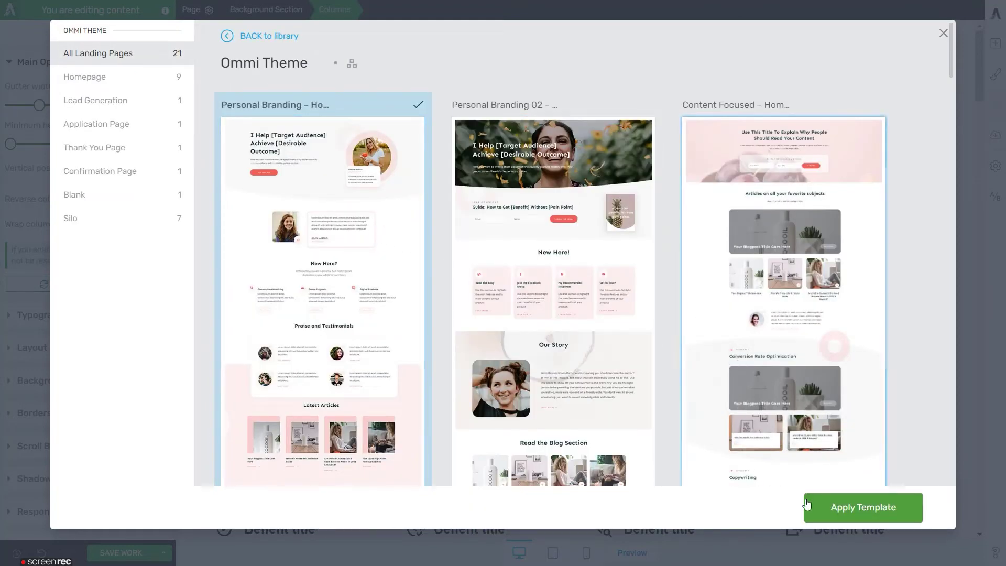
pyautogui.click(832, 518)
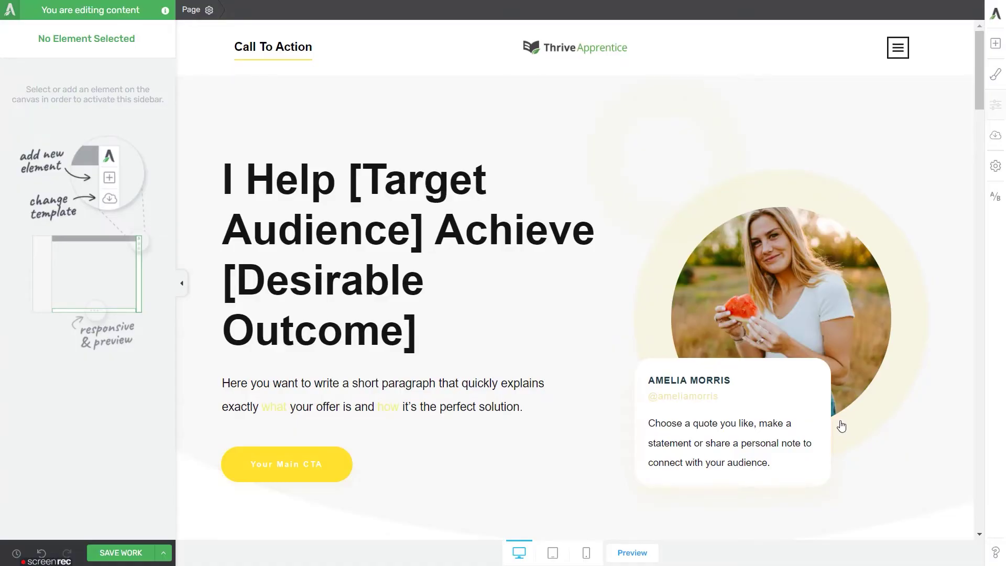
pyautogui.scroll(-10, 849, 402)
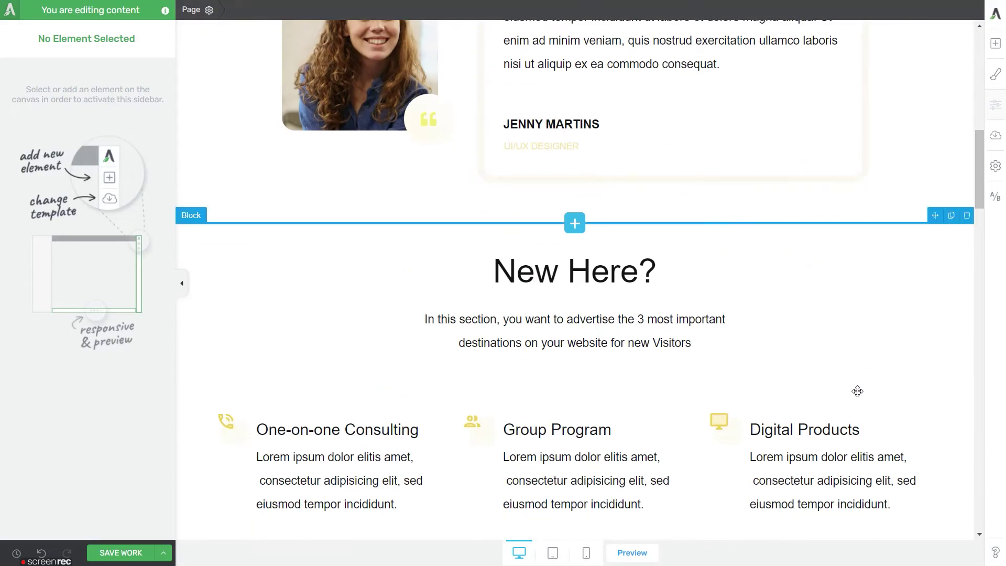
pyautogui.scroll(8, 859, 390)
pyautogui.scroll(4, 859, 390)
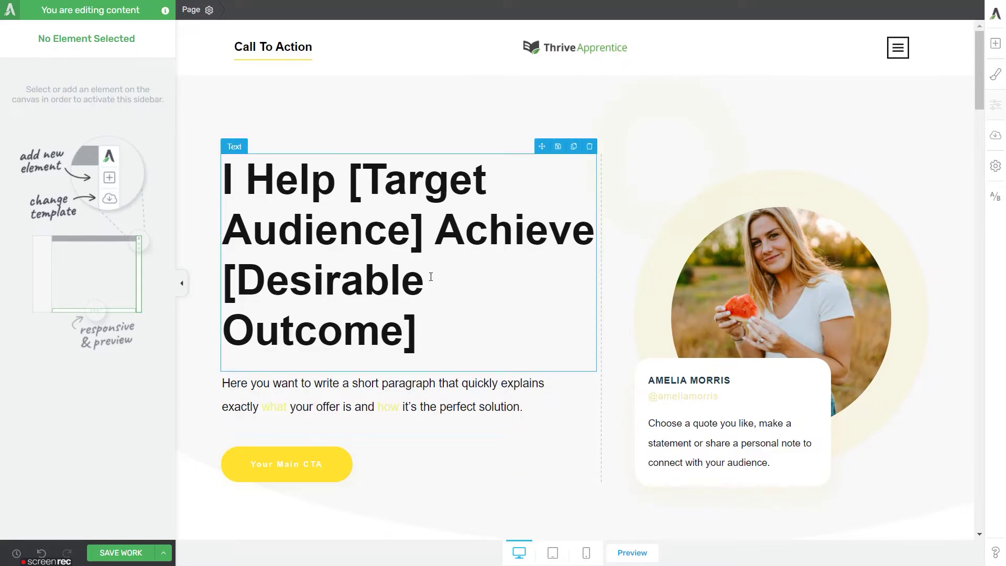
pyautogui.click(733, 329)
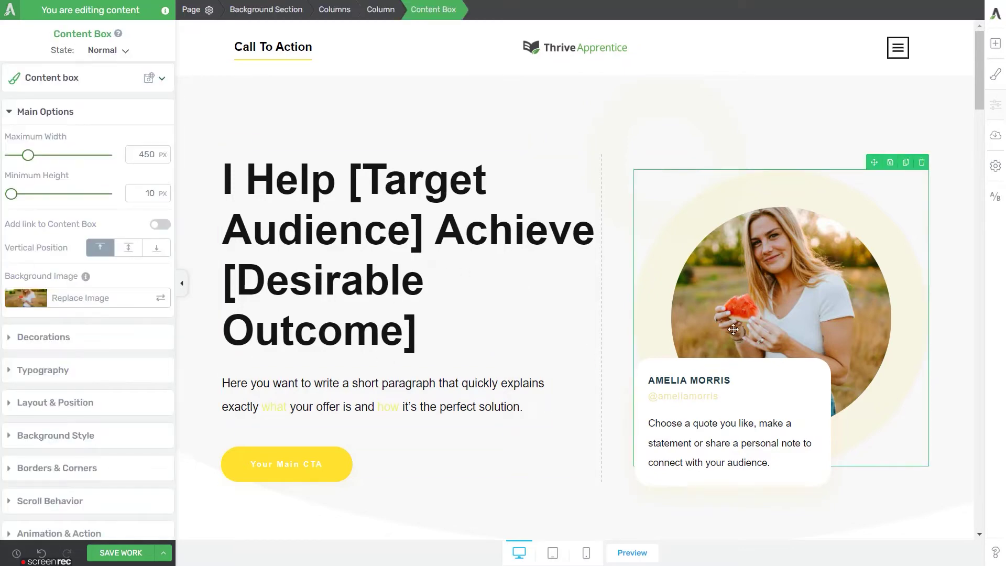
pyautogui.scroll(-7, 478, 399)
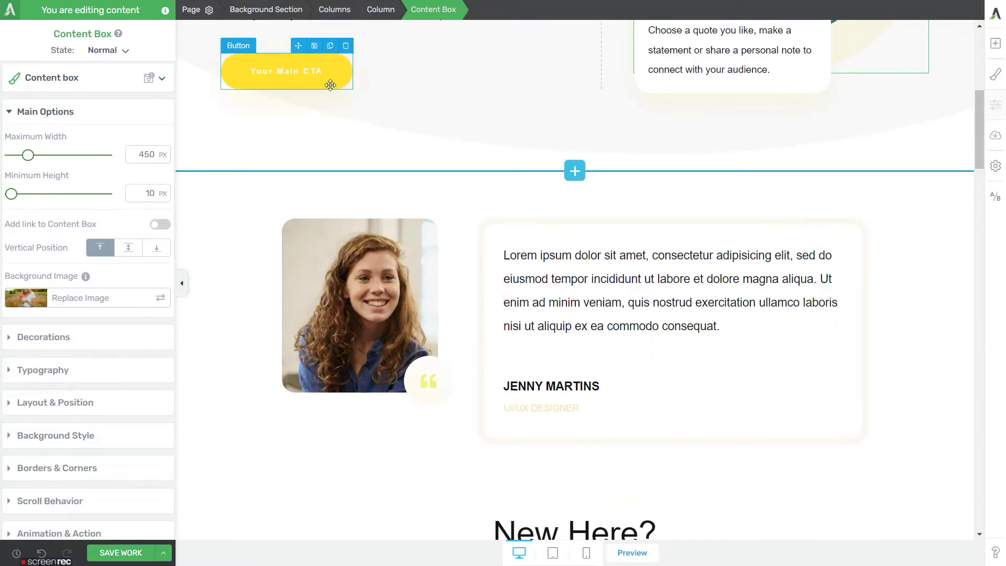
pyautogui.click(266, 93)
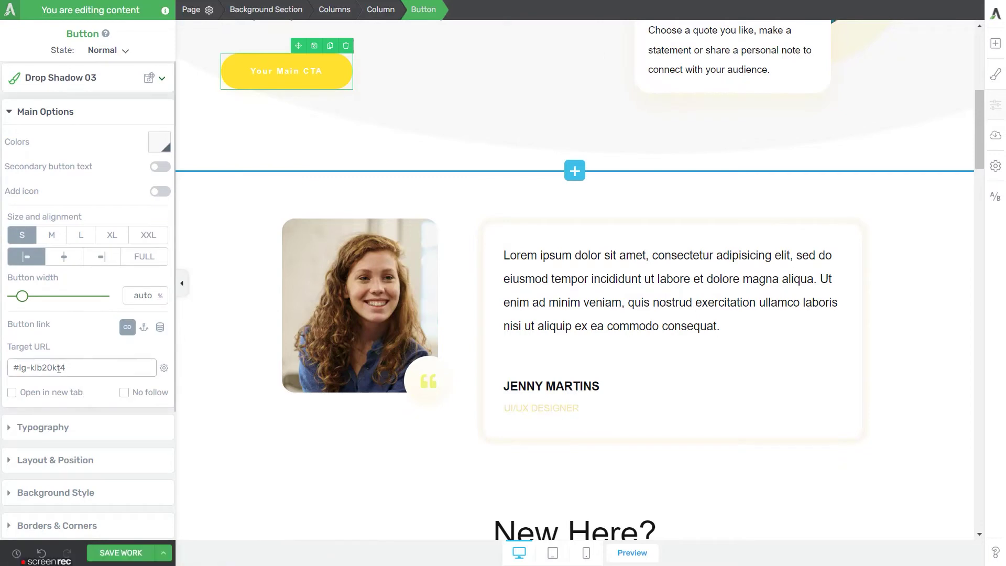
pyautogui.scroll(6, 259, 125)
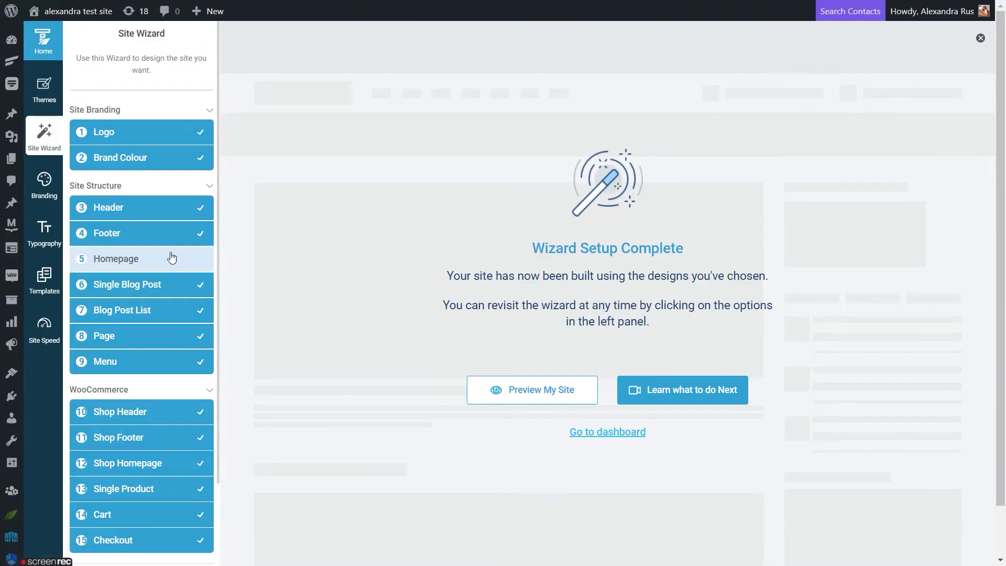
# - Switch the wizard's homepage source to Existing Page, choose Homepage 2.0, and confirm replacing the old homepage
pyautogui.click(168, 259)
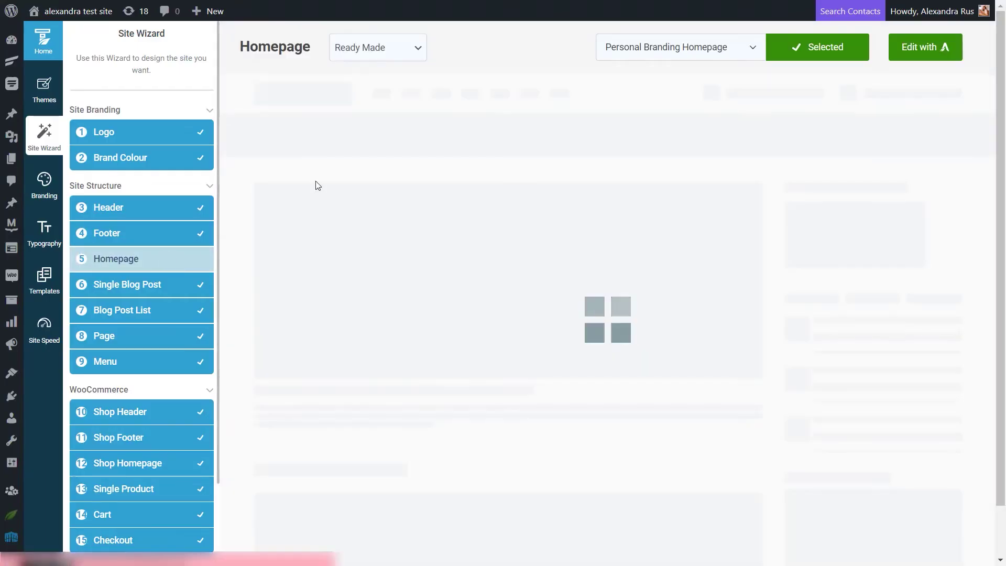
pyautogui.click(377, 47)
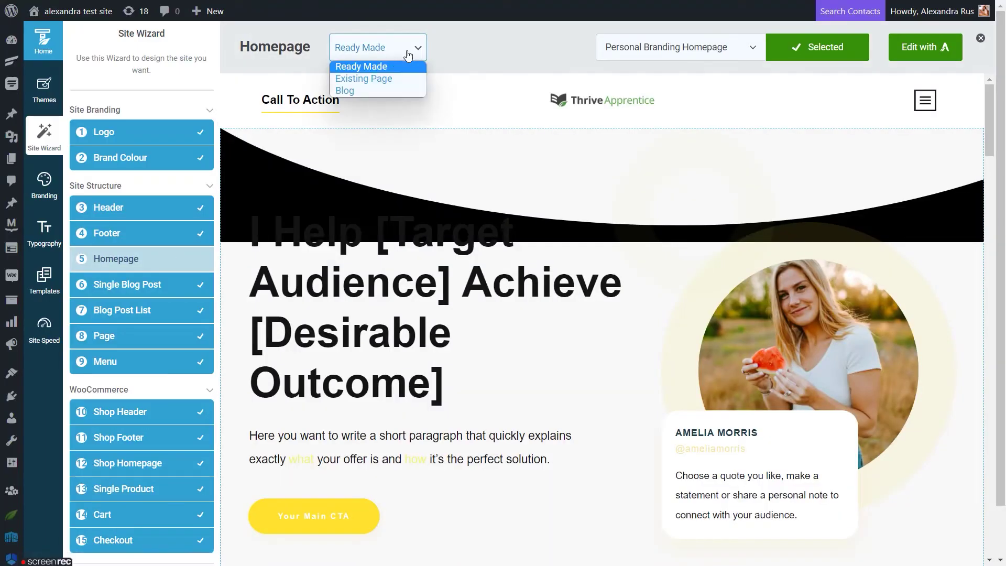
pyautogui.click(382, 78)
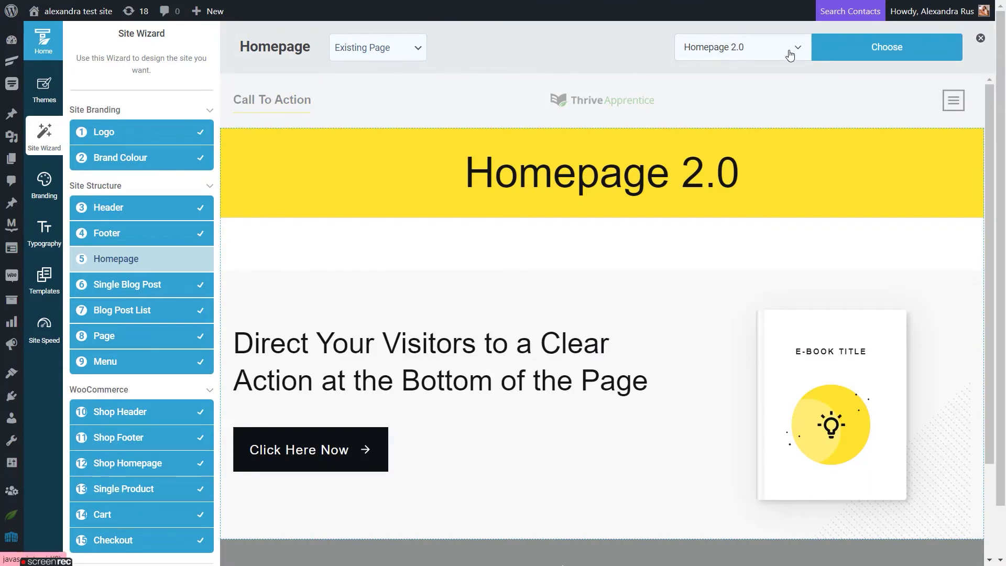
pyautogui.click(791, 55)
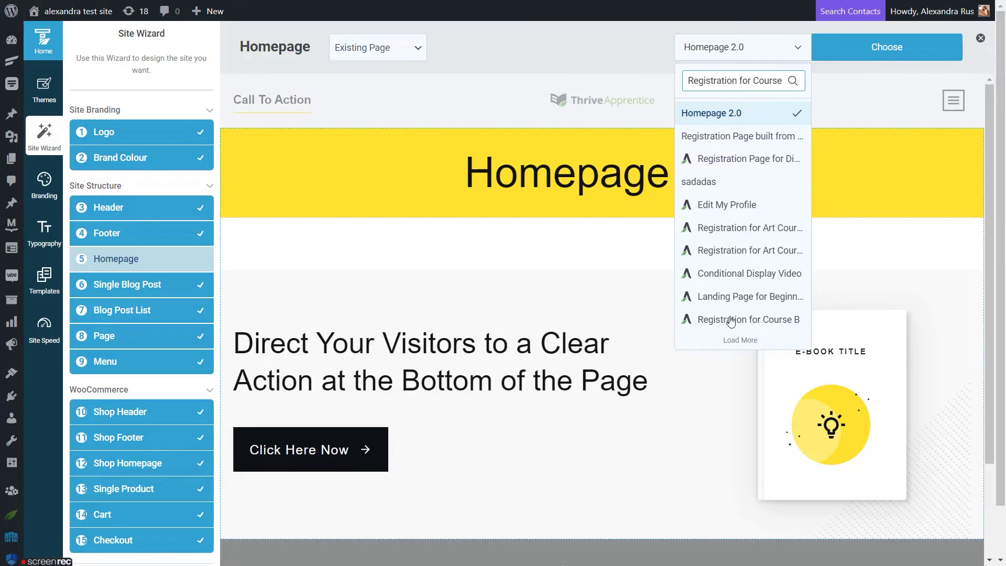
pyautogui.click(742, 114)
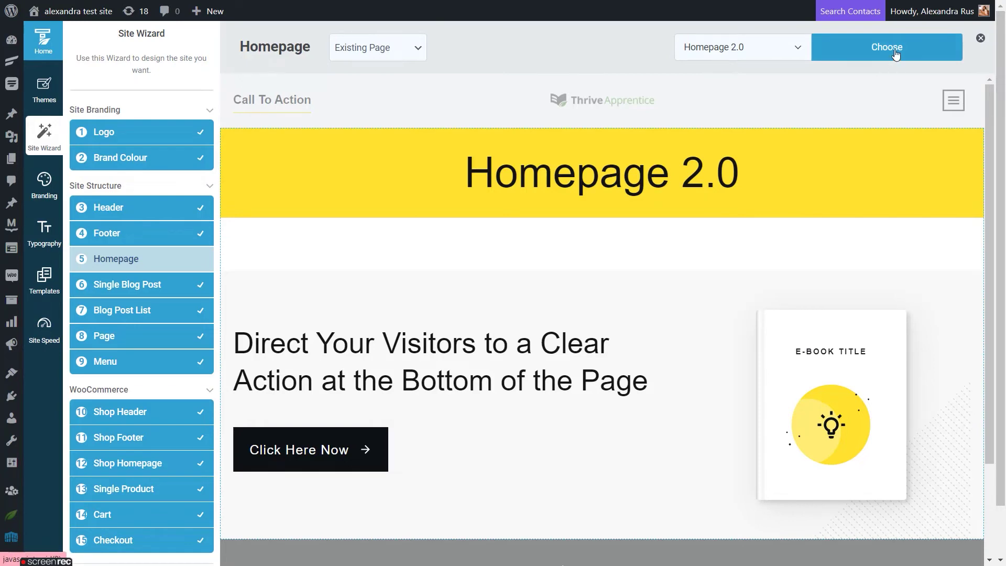
pyautogui.click(894, 53)
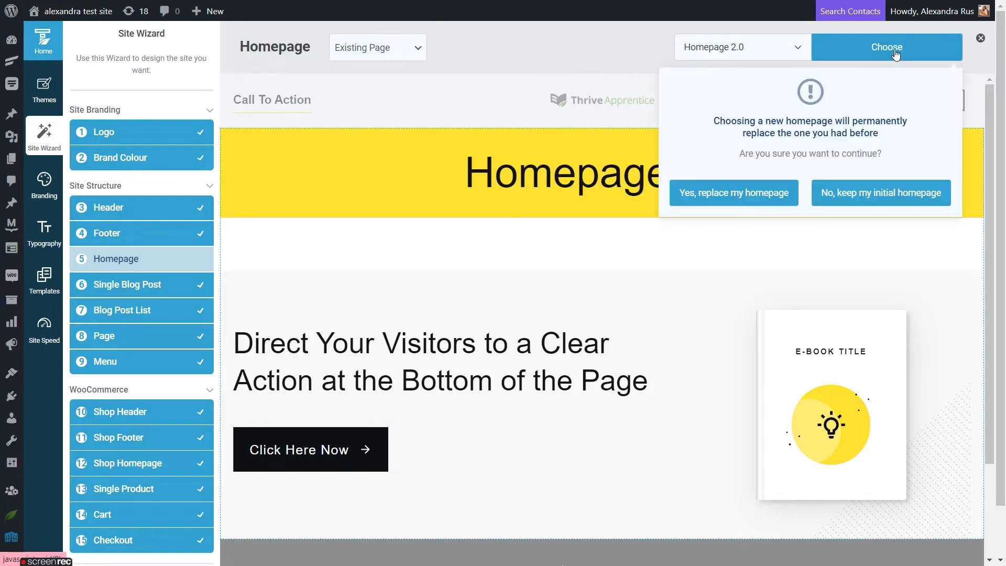
pyautogui.click(764, 200)
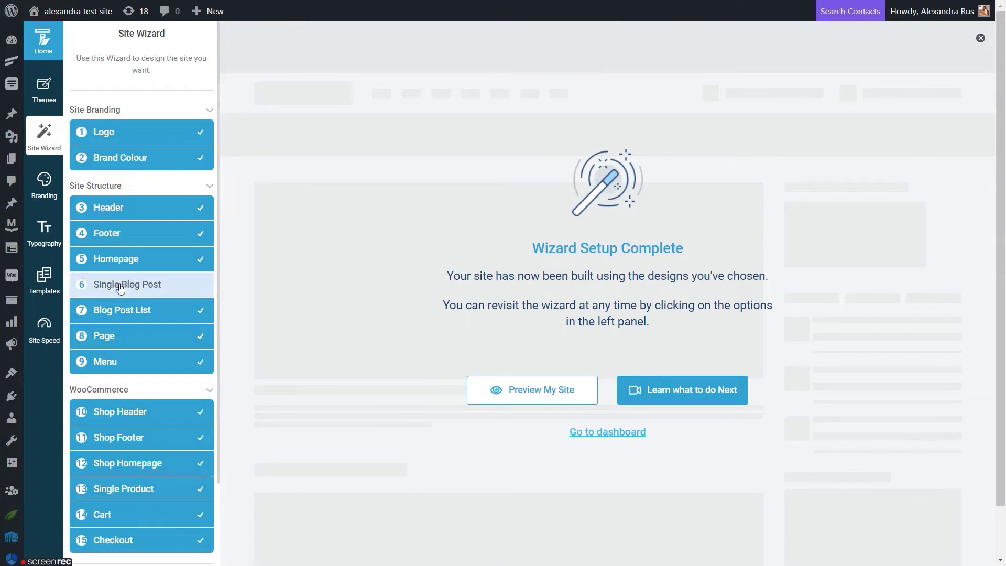
# - Go to the theme templates list and show the Basic Homepage template's options
pyautogui.click(44, 277)
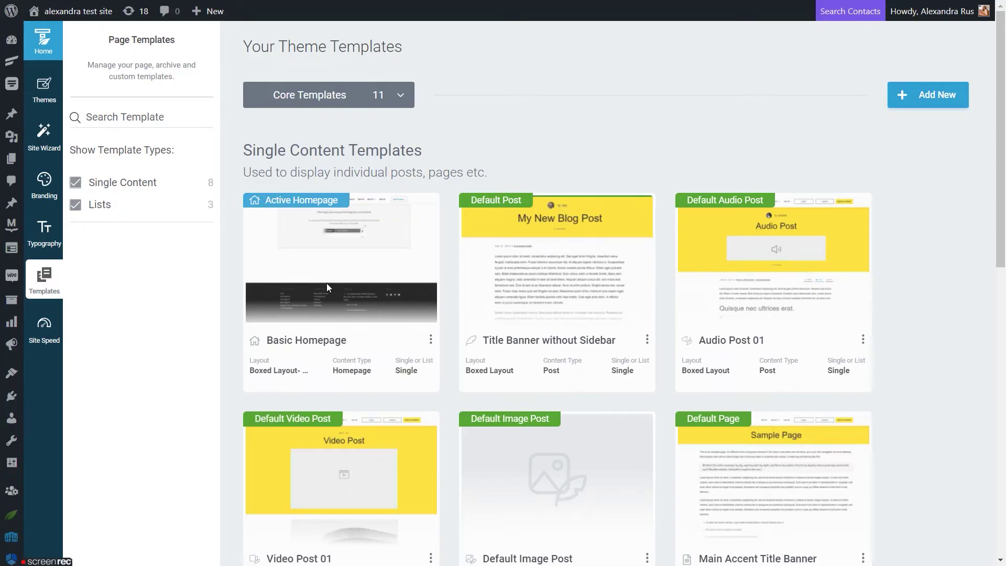
pyautogui.moveTo(328, 244)
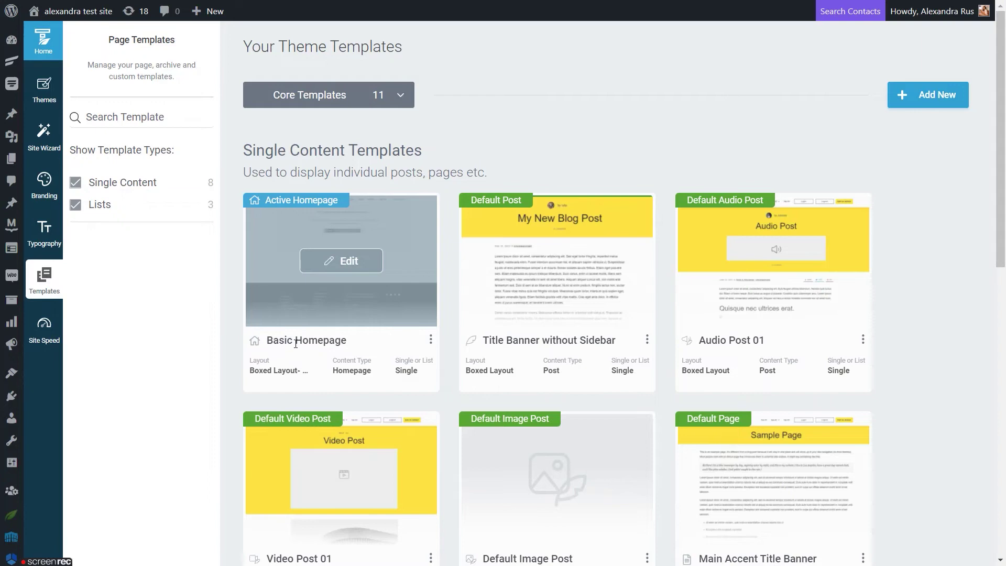
pyautogui.click(431, 342)
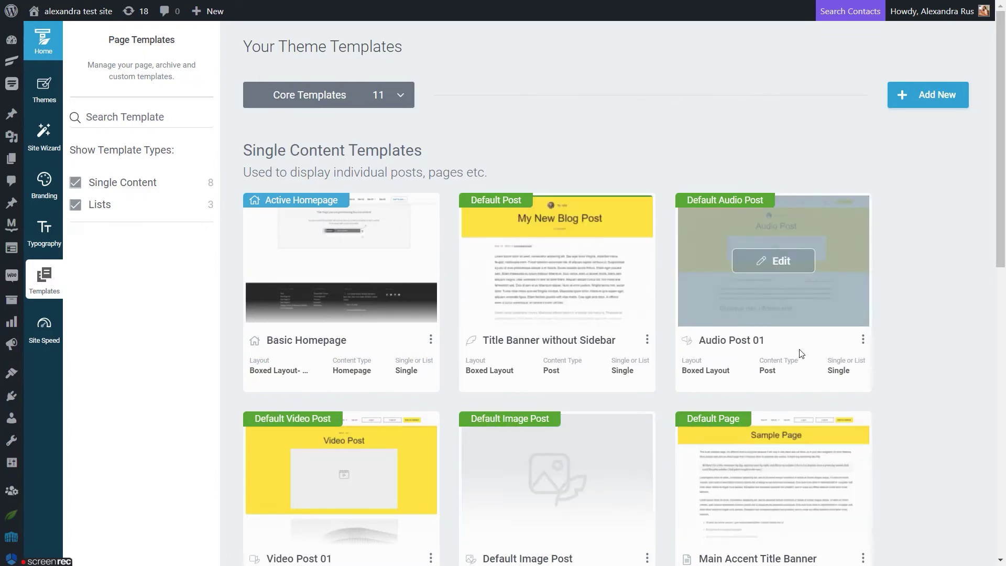
# - Create a blank template named 'Homepage 3.0' with content type Homepage
pyautogui.click(930, 104)
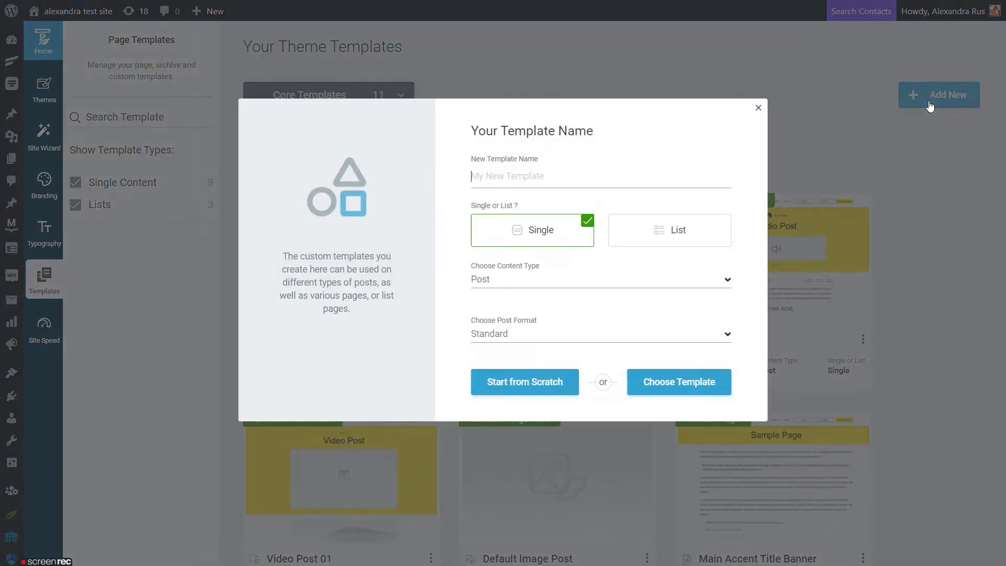
pyautogui.click(758, 107)
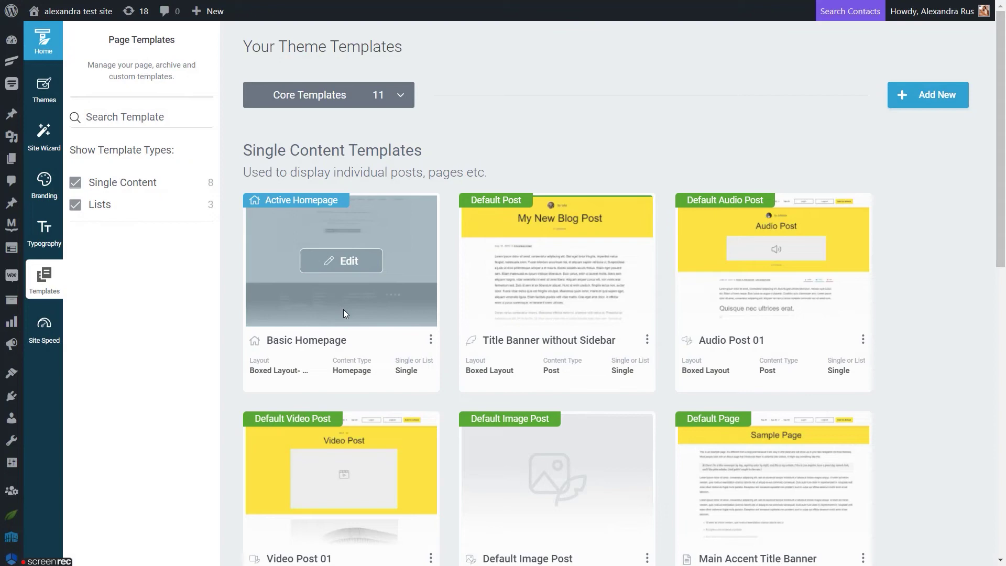
pyautogui.click(923, 101)
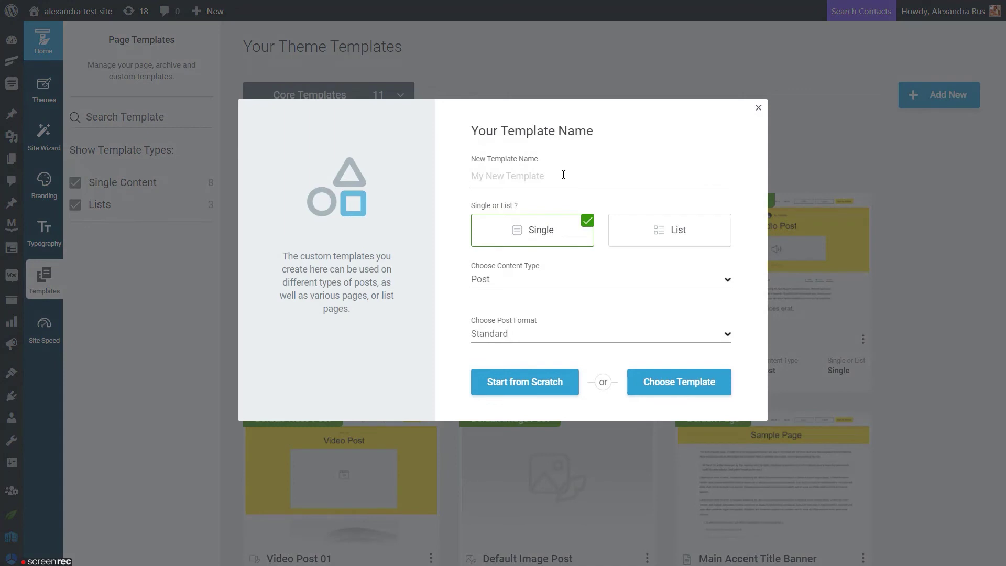
pyautogui.write('Homepage 3.0')
pyautogui.click(549, 283)
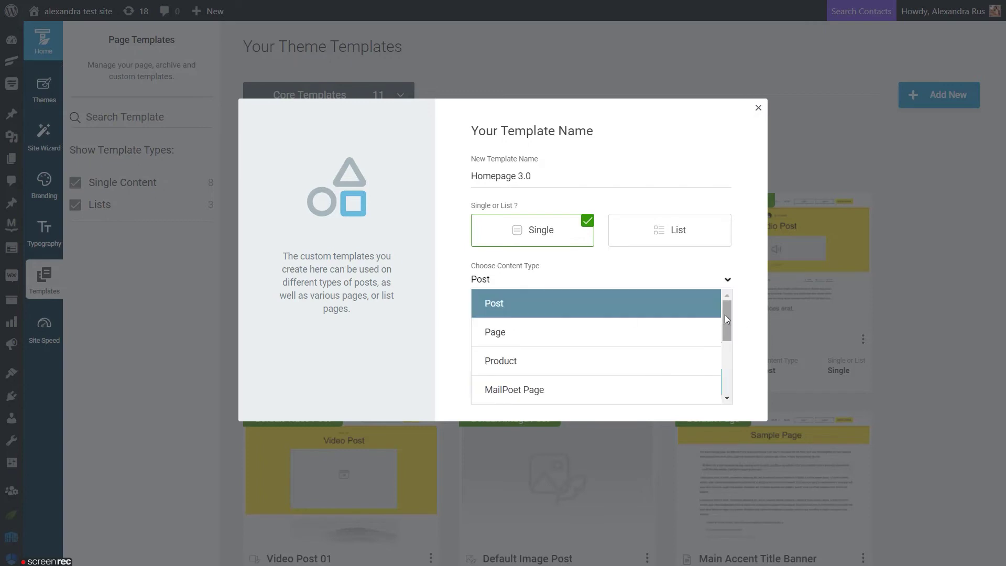
pyautogui.moveTo(724, 314); pyautogui.dragTo(728, 403)
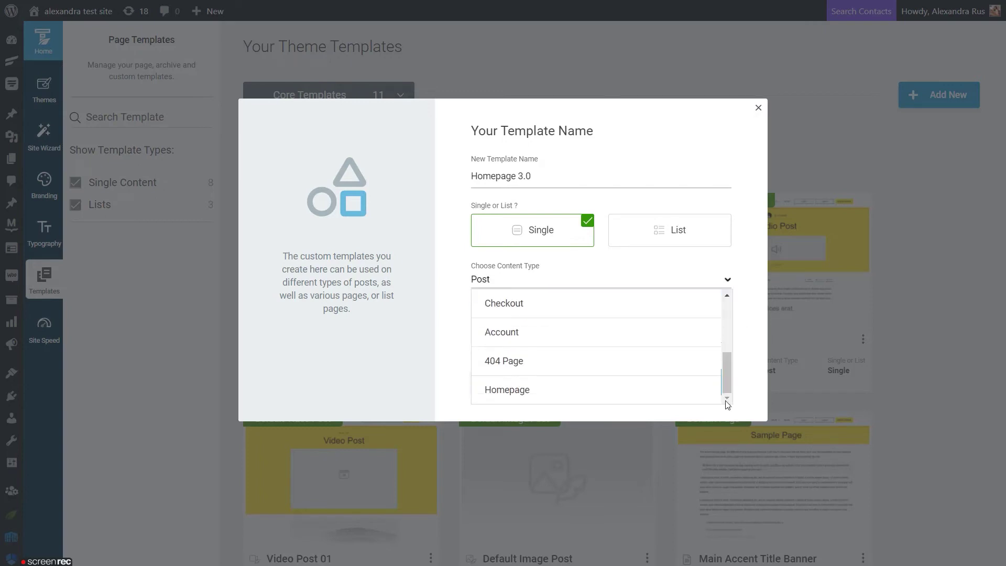
pyautogui.click(517, 398)
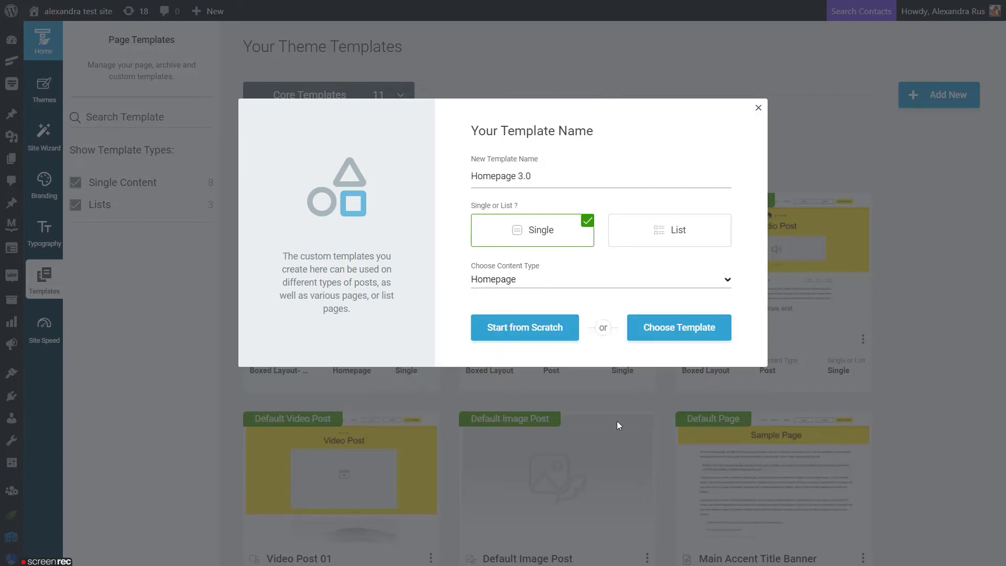
pyautogui.click(520, 335)
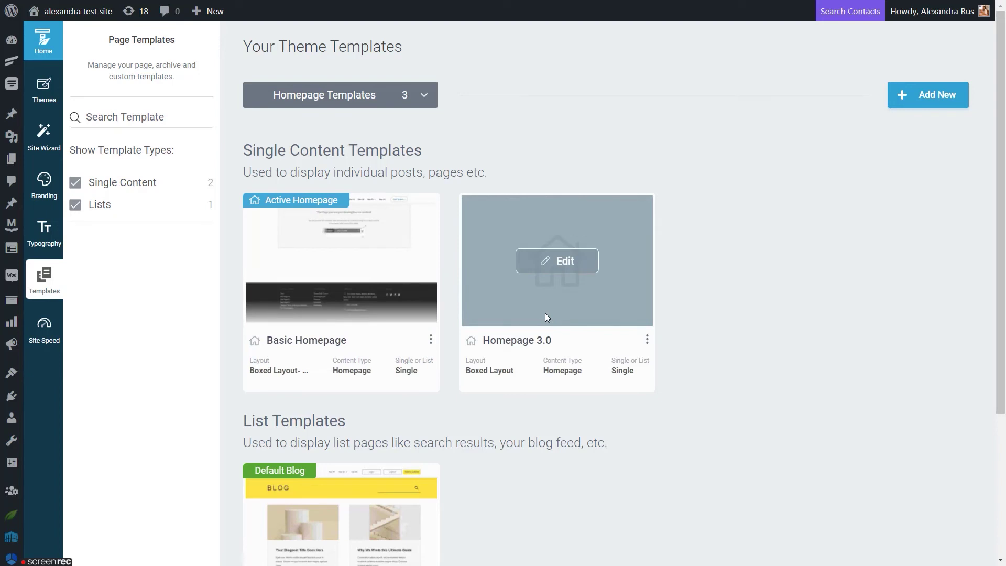
# - Set Homepage 3.0 as the default homepage template, then briefly browse the editor's elements panel
pyautogui.click(648, 340)
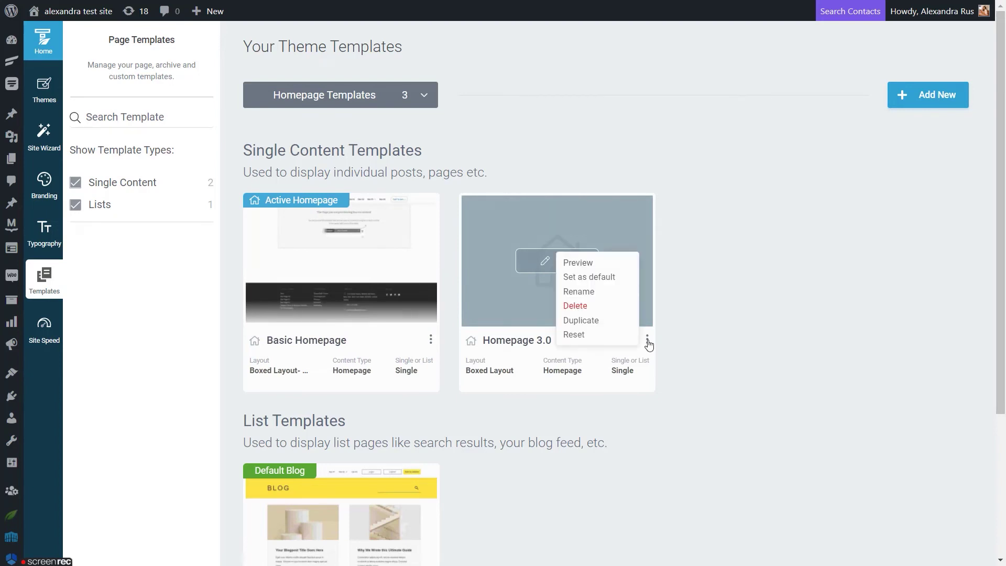
pyautogui.click(587, 277)
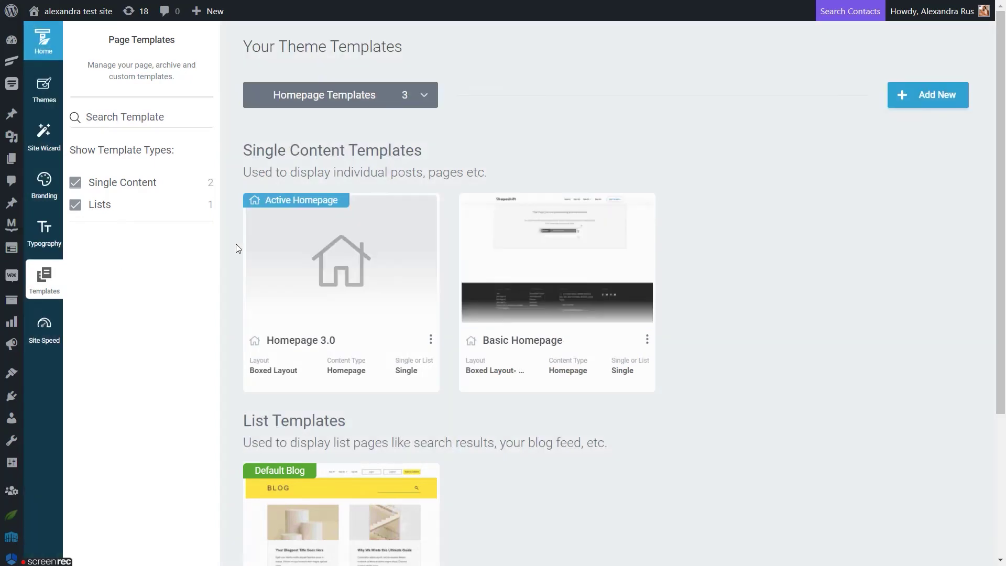
pyautogui.moveTo(250, 252)
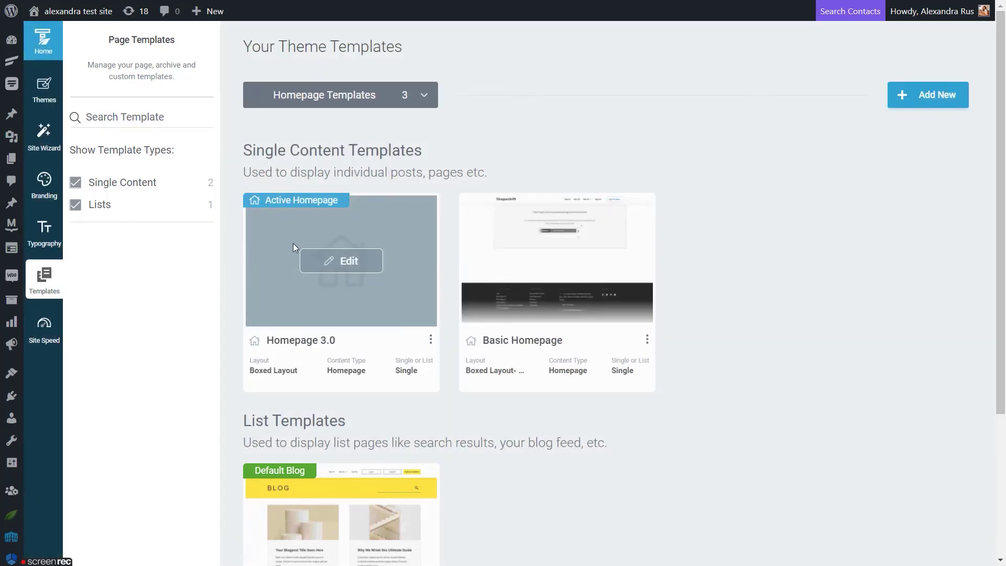
pyautogui.moveTo(558, 266)
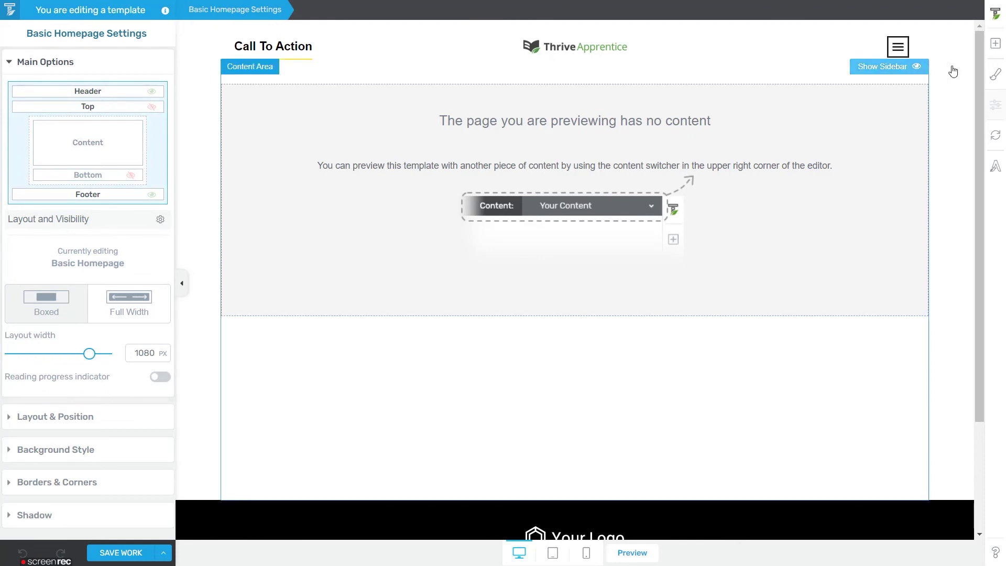
pyautogui.click(995, 43)
pyautogui.scroll(-5, 933, 157)
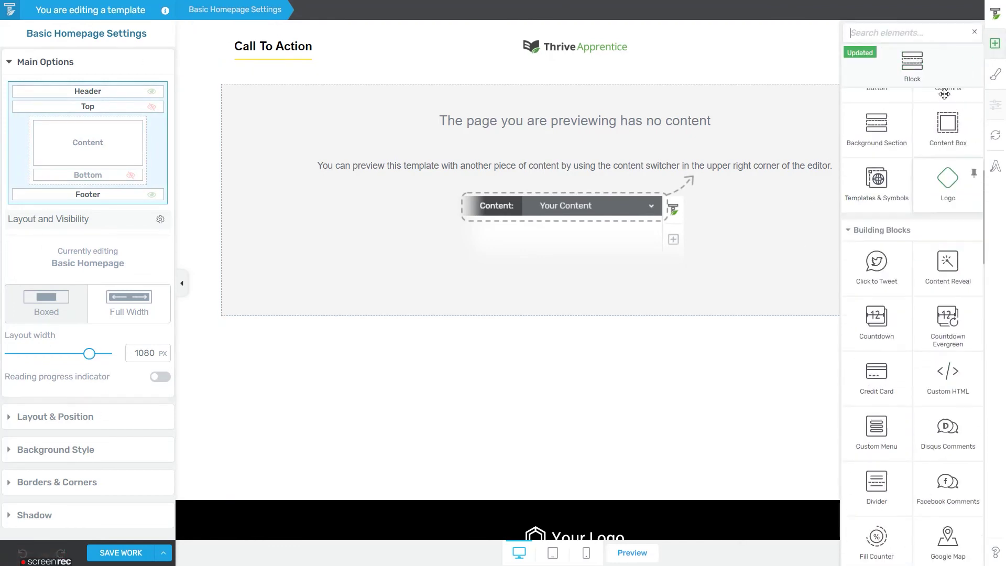
pyautogui.scroll(5, 938, 210)
pyautogui.click(995, 50)
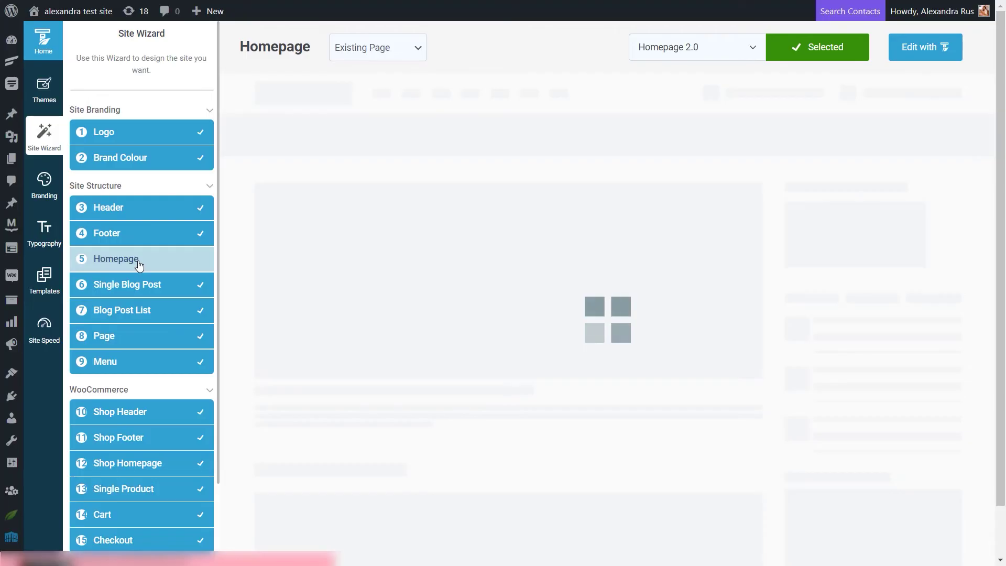
# - Make the site homepage show the Blog post list instead of an existing page, then go to Templates
pyautogui.click(414, 50)
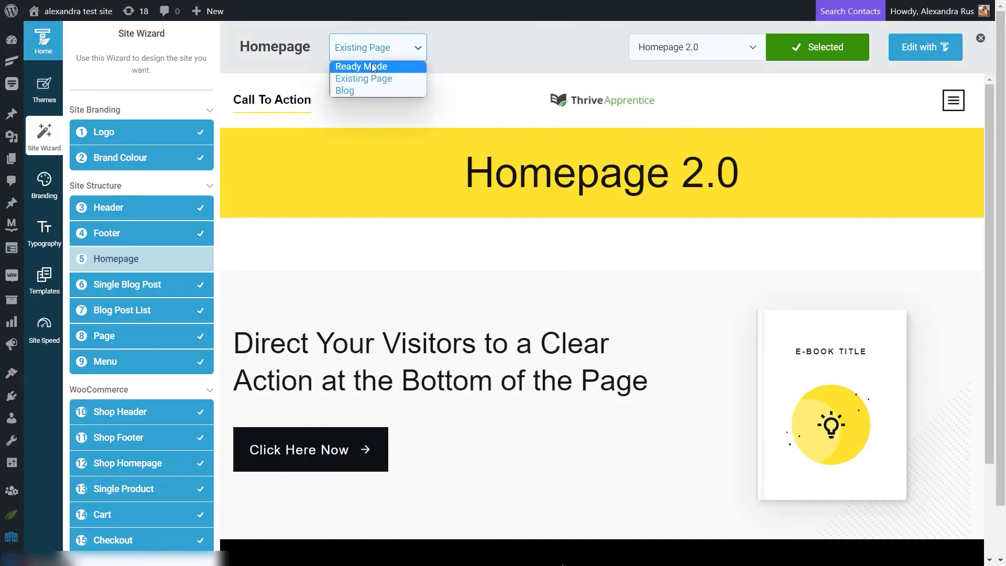
pyautogui.click(374, 91)
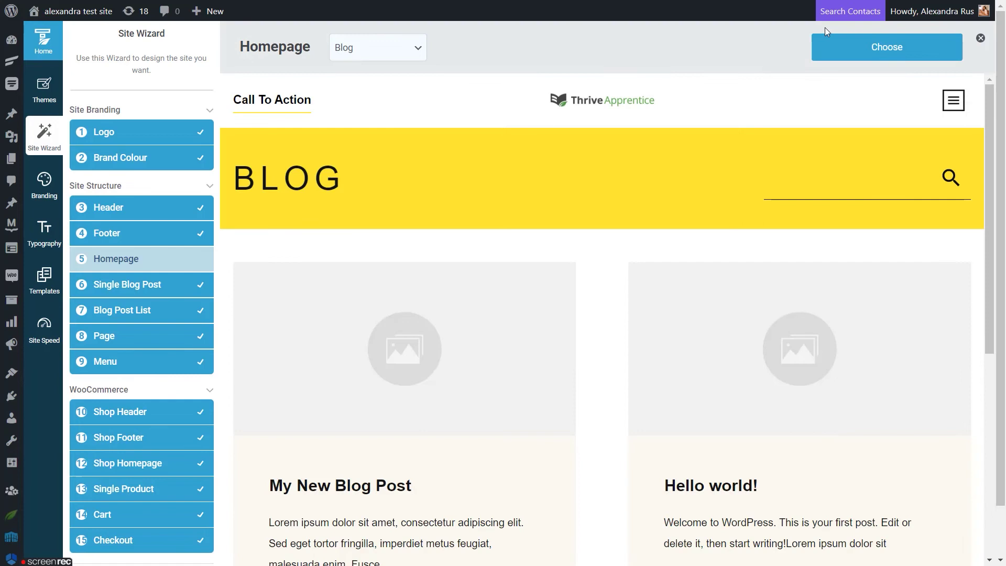
pyautogui.click(897, 57)
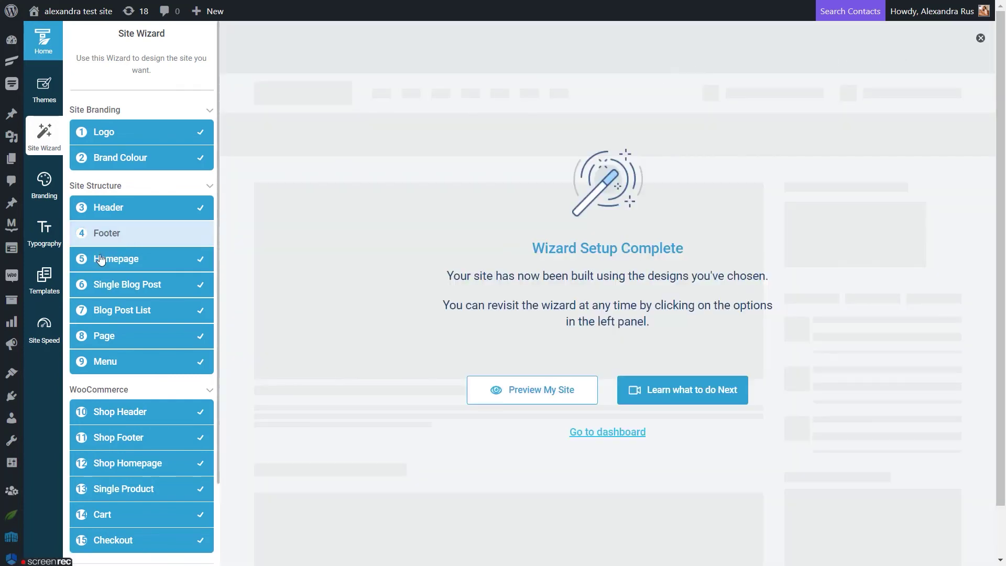
pyautogui.click(44, 289)
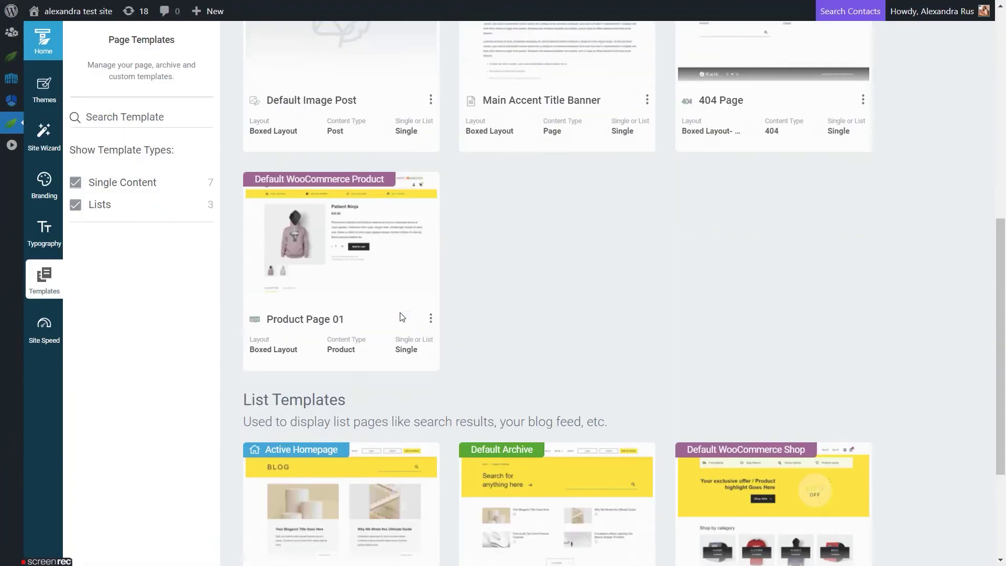
# - Duplicate the Grid Layout Without Sidebar list template, creating 'Copy of Grid Layout Without Sidebar'
pyautogui.scroll(-3, 402, 317)
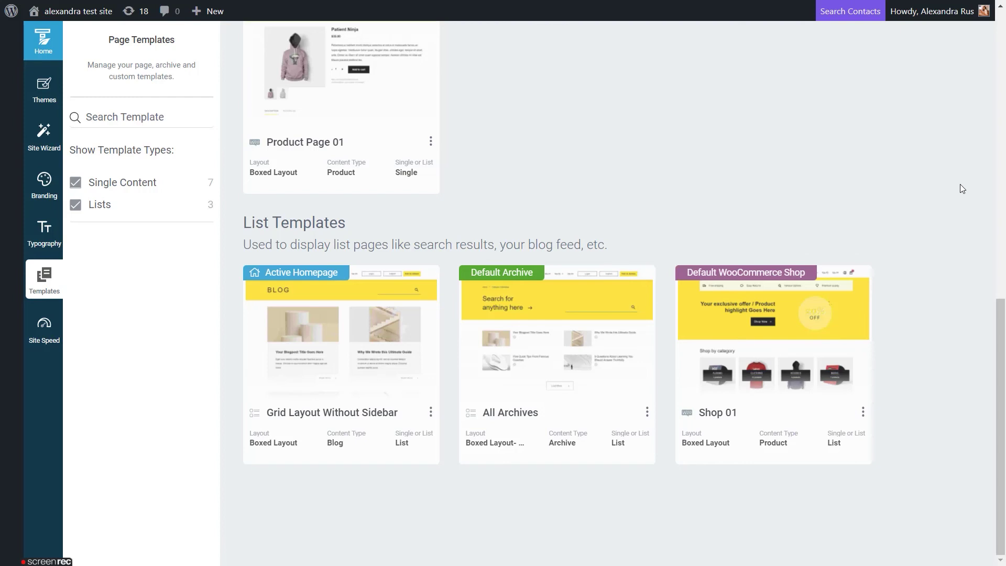
pyautogui.click(431, 412)
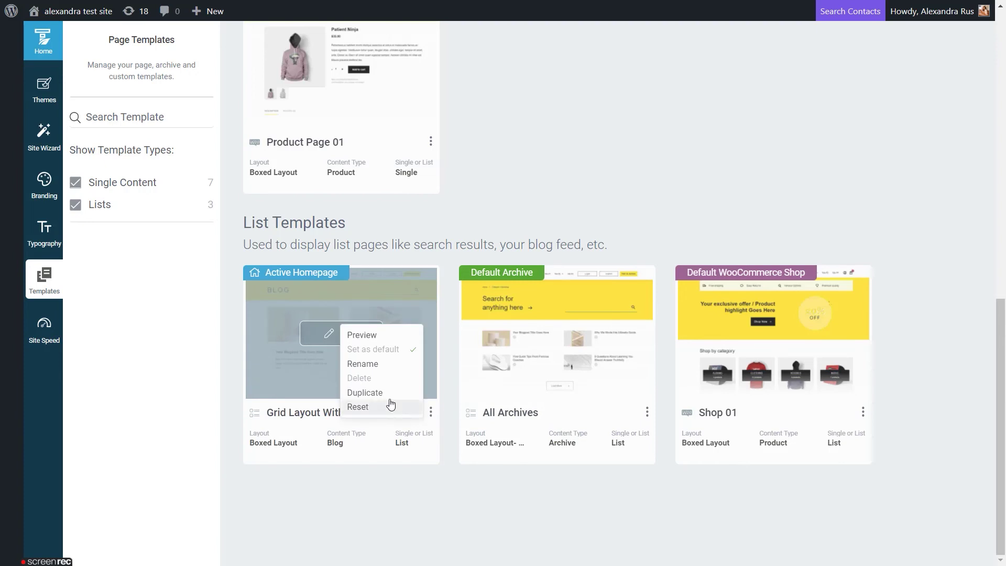
pyautogui.click(391, 407)
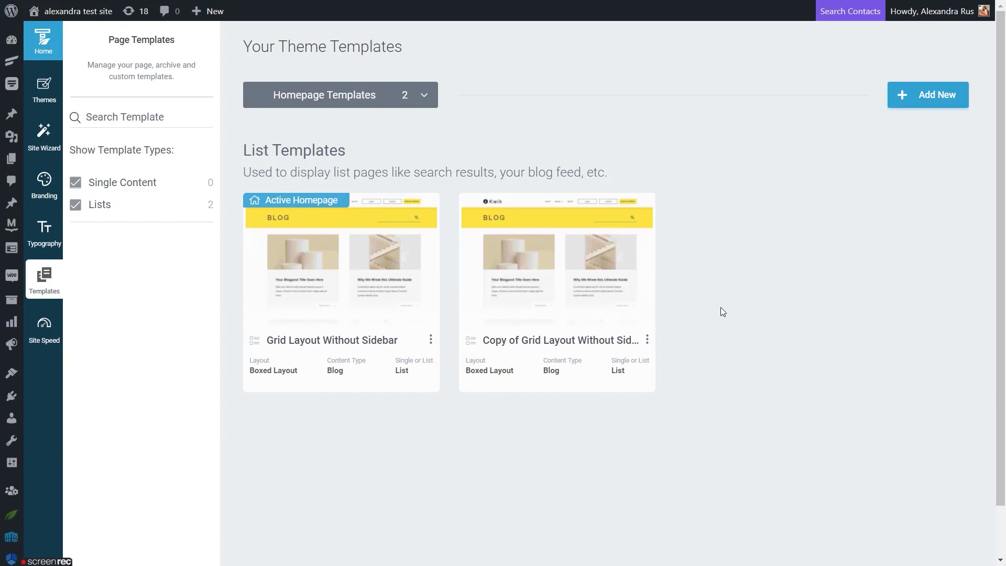
# - Reveal the Edit option on the Grid Layout Without Sidebar template card
pyautogui.moveTo(596, 302)
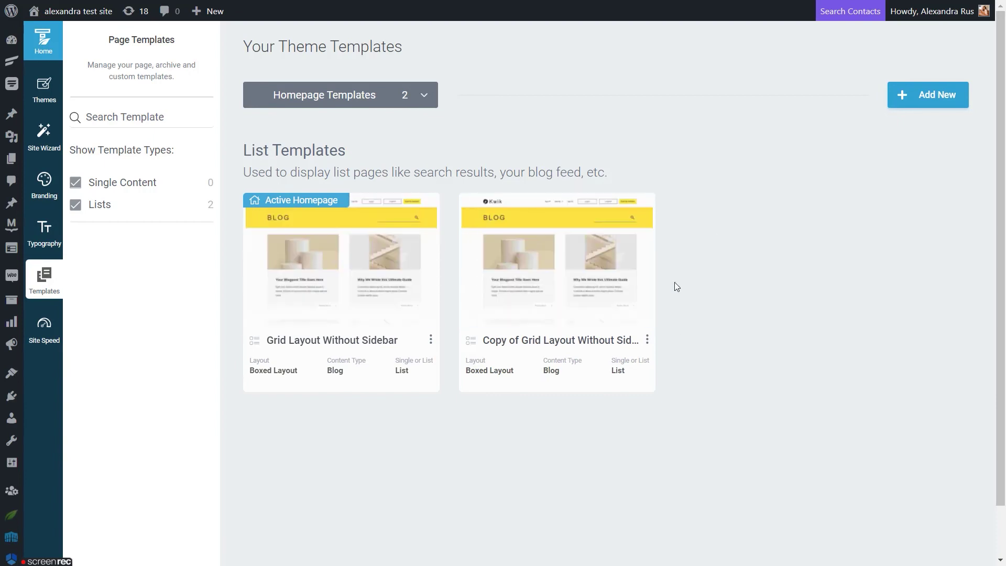